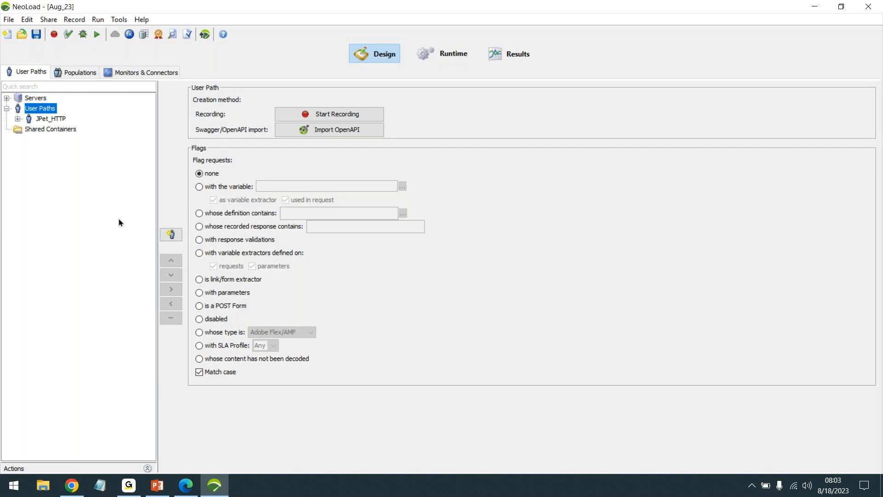
Expand the JPet_HTTP user path and its Actions container, and open the setup for a new recording
click(17, 118)
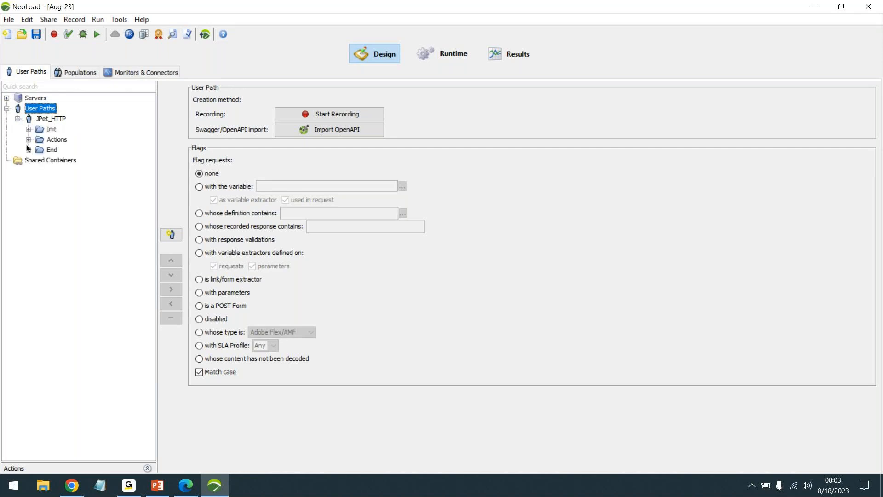
click(29, 140)
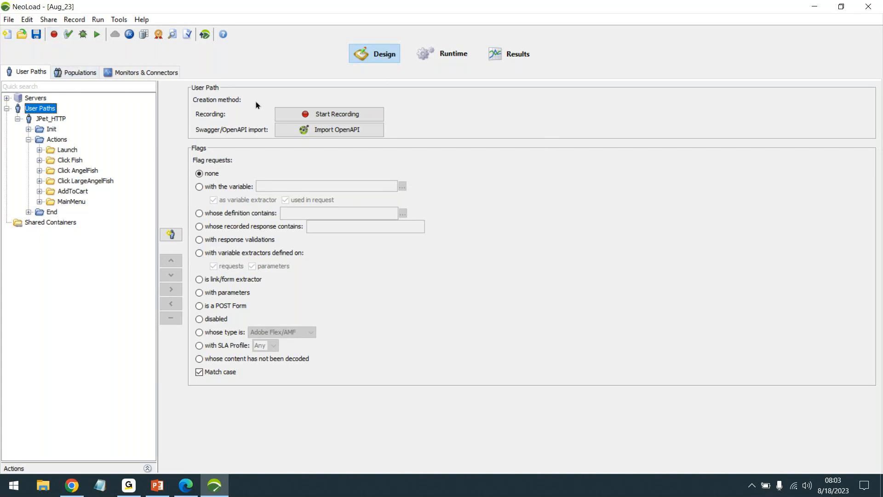
click(344, 115)
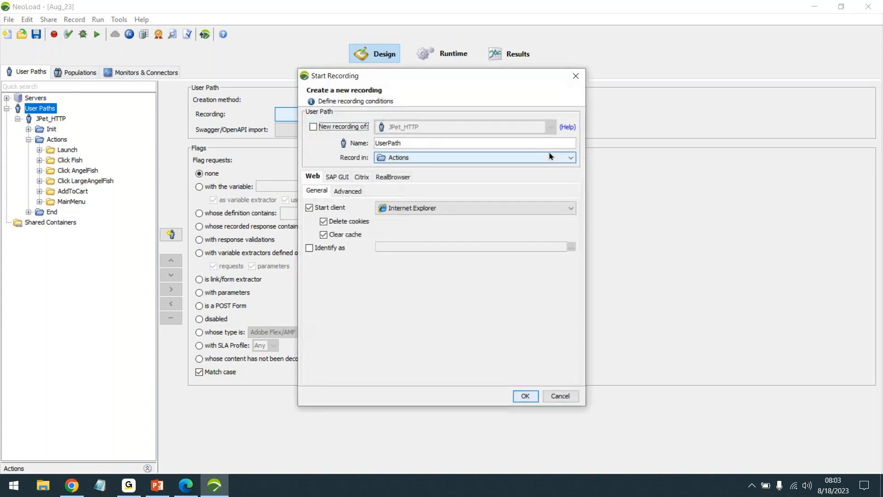
drag(496, 72, 417, 92)
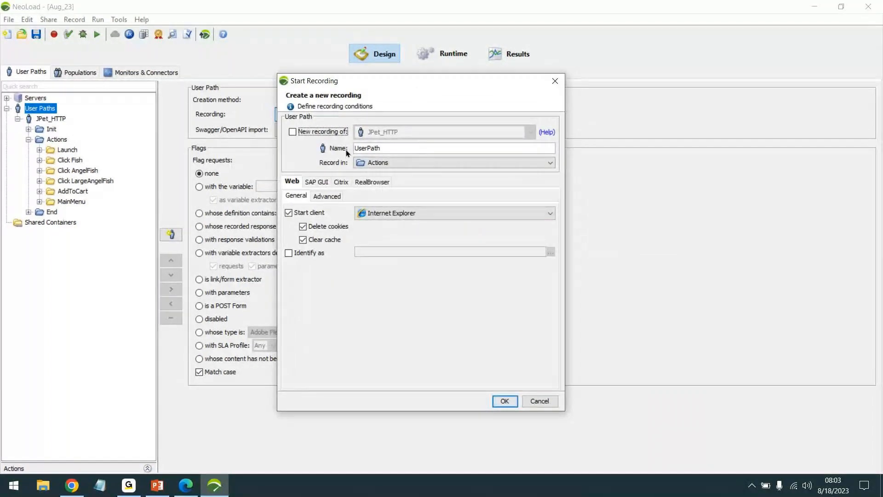
Review the user path name and the Web, SAP GUI, Citrix and RealBrowser recording options
double_click(357, 147)
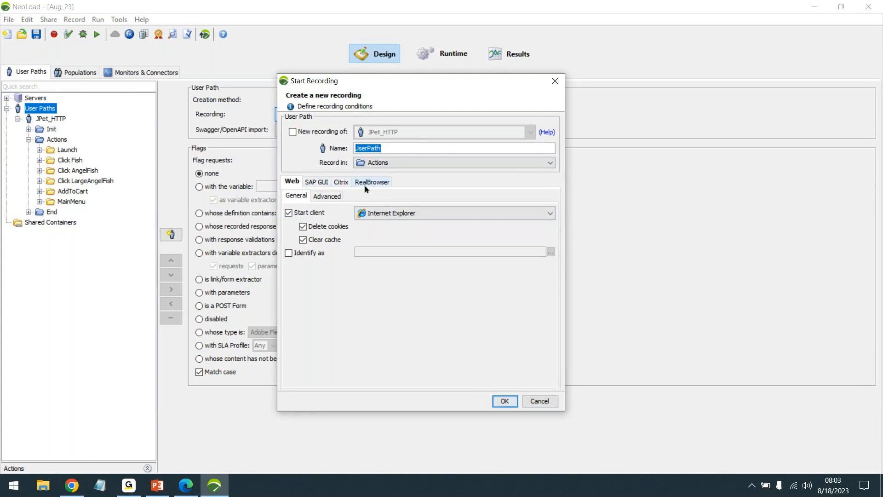
click(292, 182)
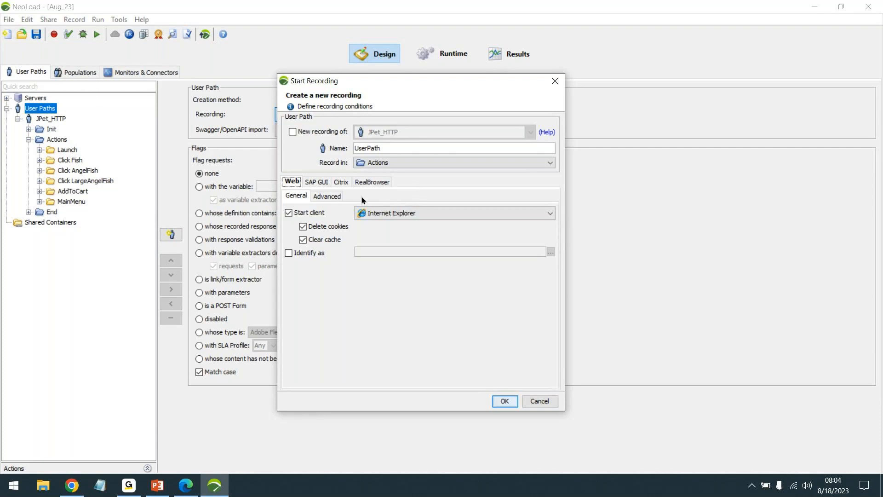
click(314, 186)
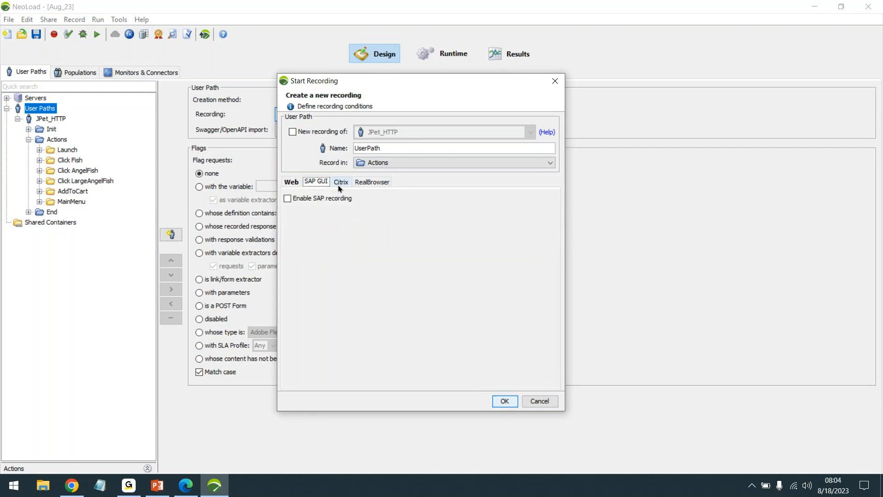
click(338, 185)
click(387, 185)
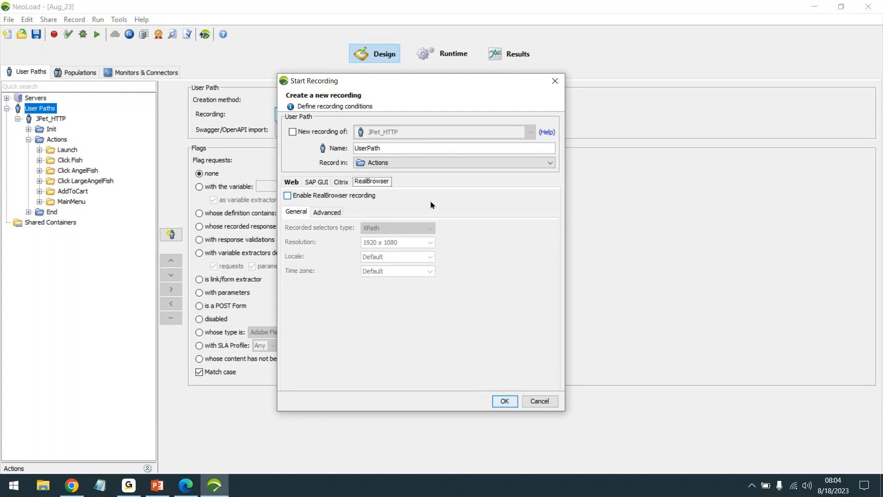
click(291, 182)
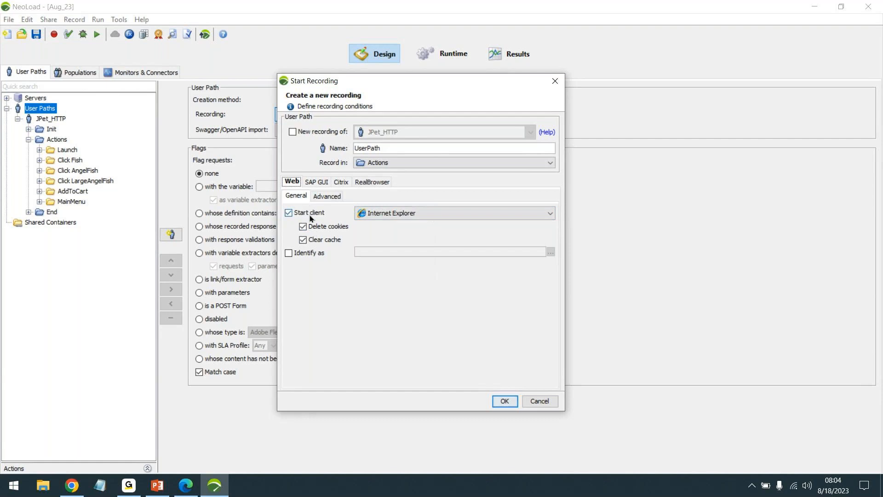
Set Google Chrome as the client started for the web recording and confirm the recording settings
click(490, 215)
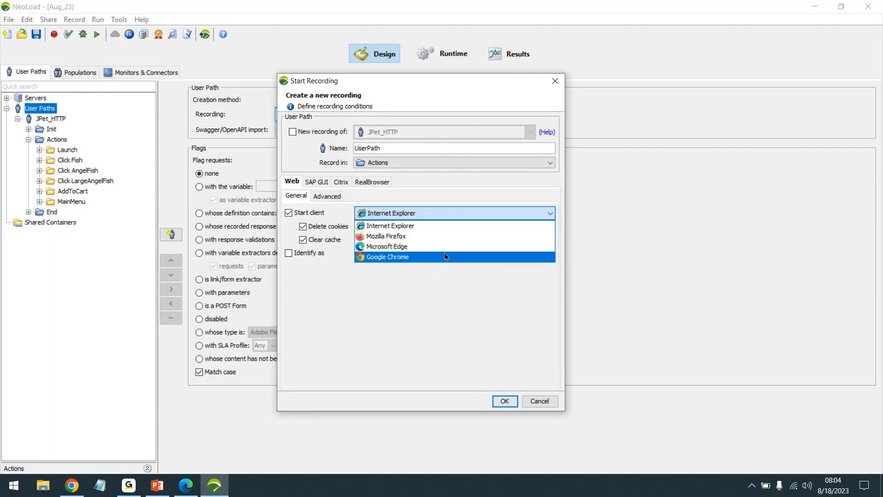
click(423, 310)
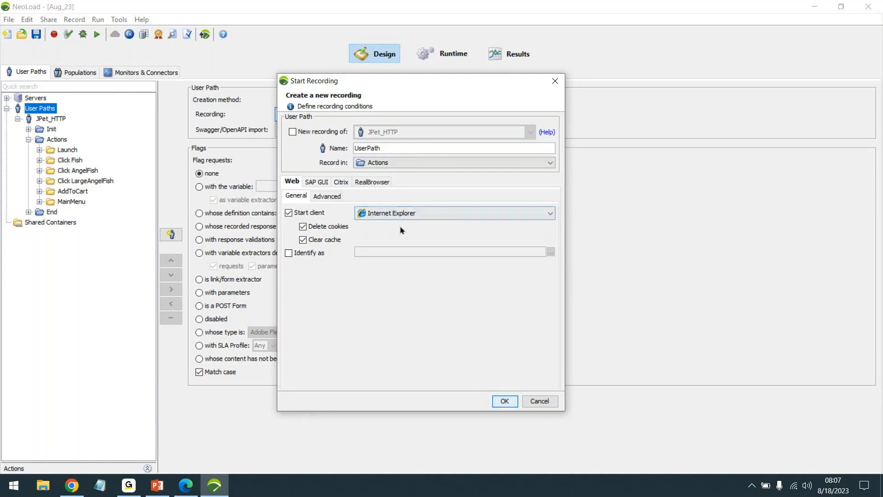
click(518, 216)
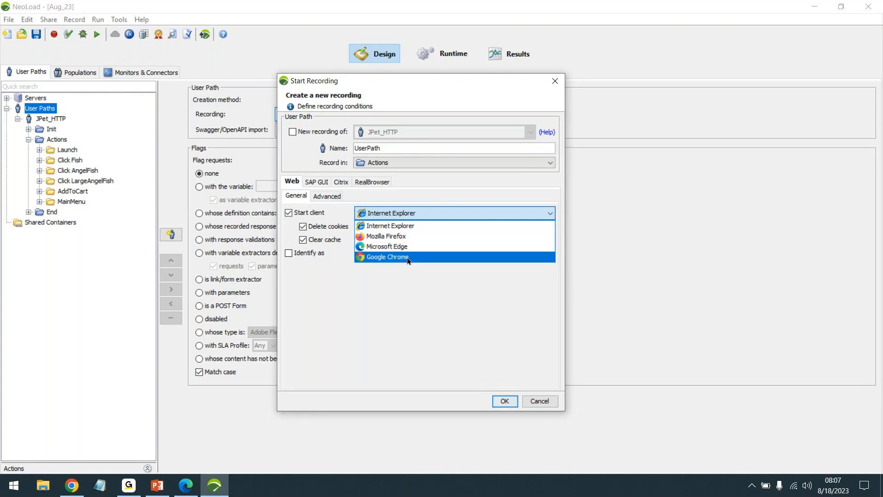
click(433, 257)
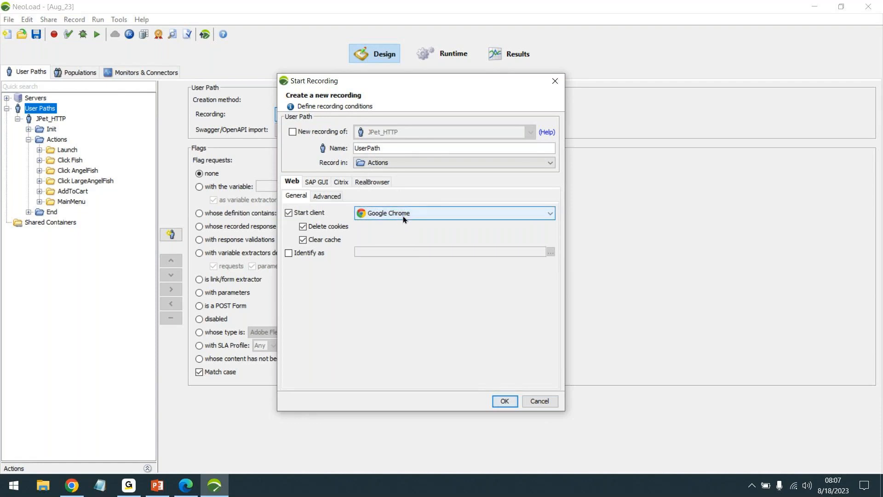
click(503, 400)
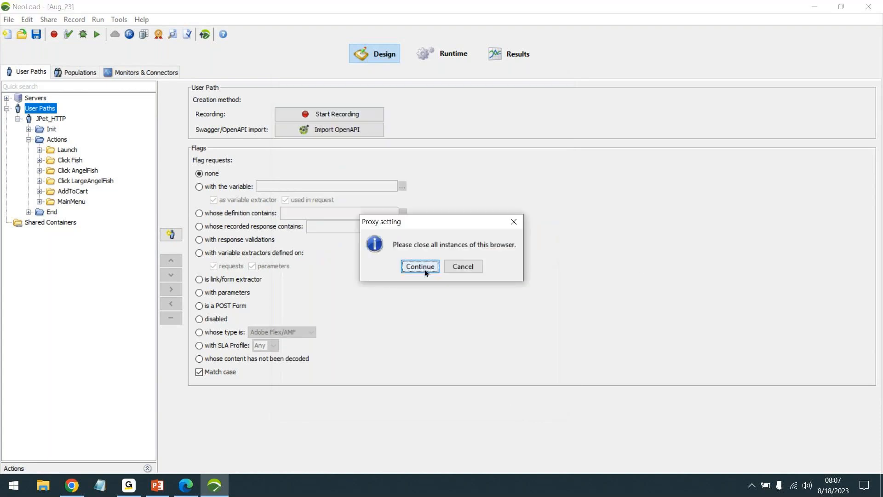
Make sure all Chrome instances are closed and continue past the proxy setting notice to launch the recording
drag(431, 227, 551, 167)
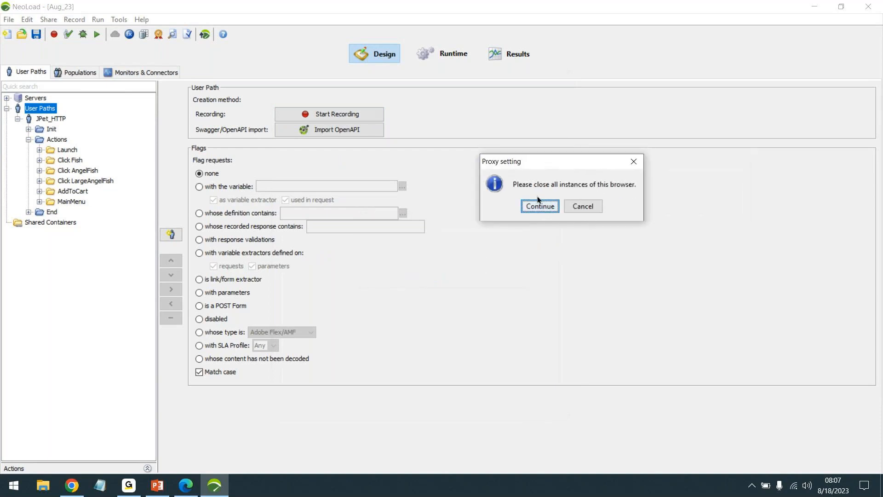
mouse_move(72, 485)
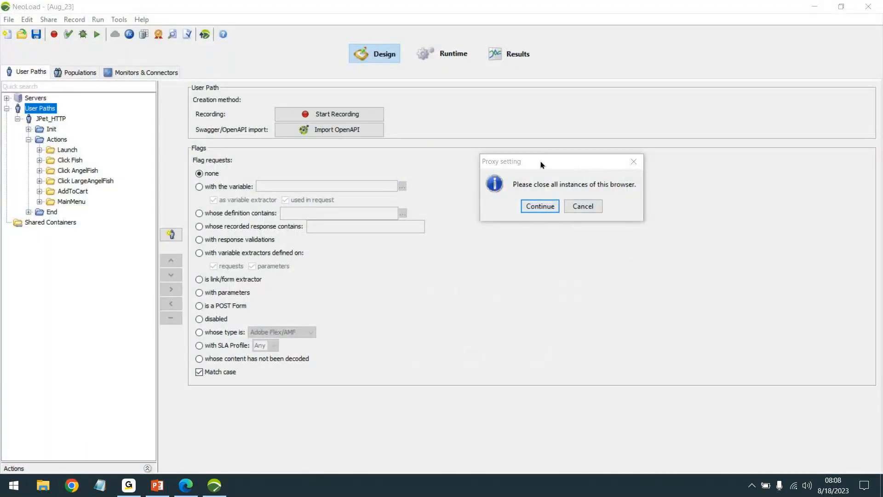
drag(540, 161, 501, 171)
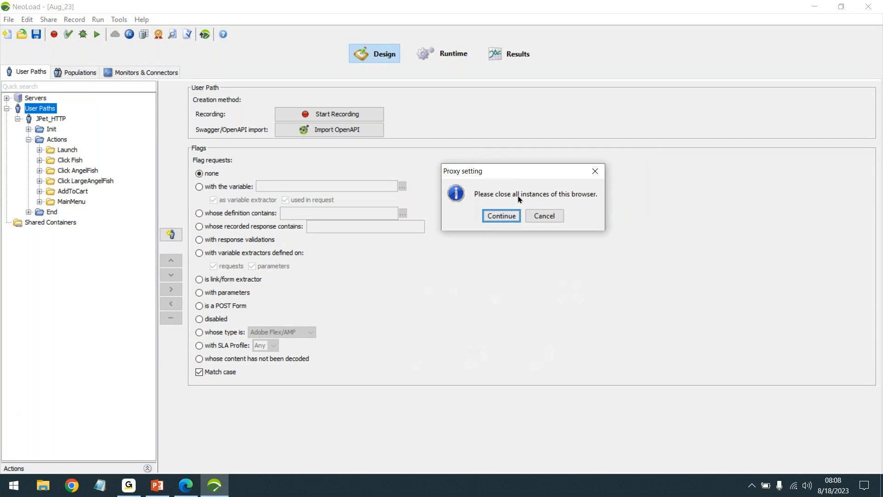
click(504, 219)
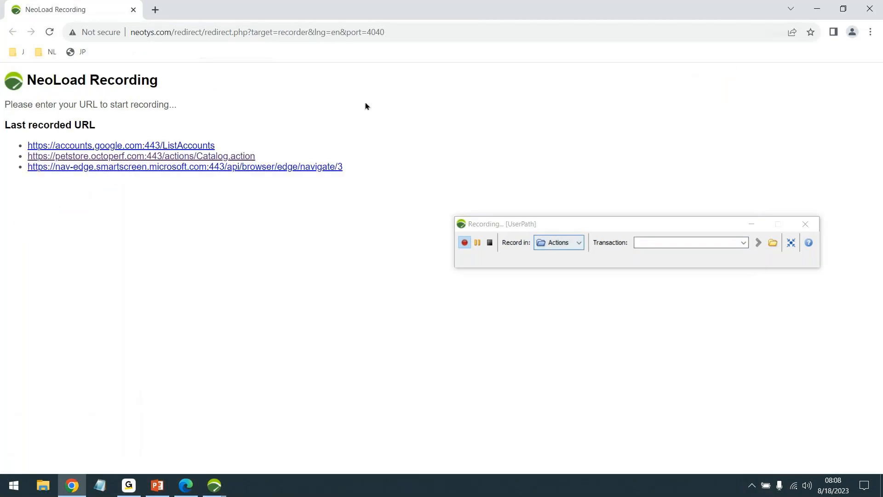
Reposition the recording controls over an empty area of the page and choose Actions as the container to record in
drag(636, 224, 625, 192)
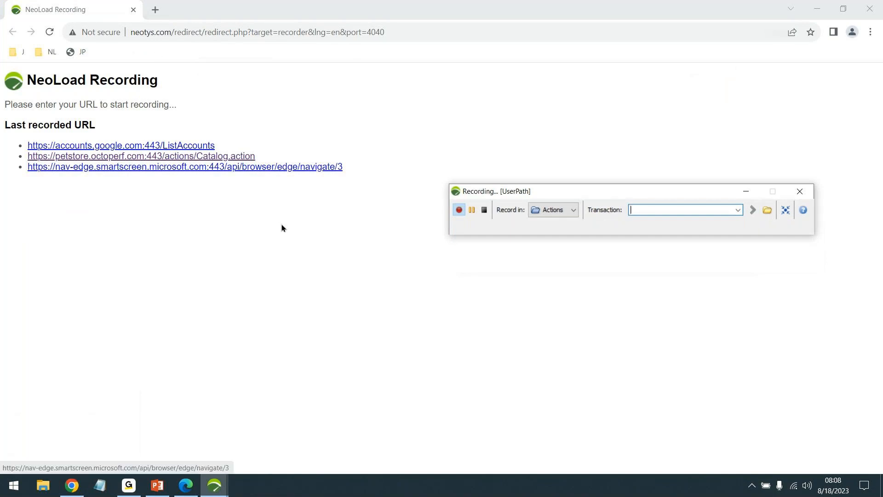
click(247, 33)
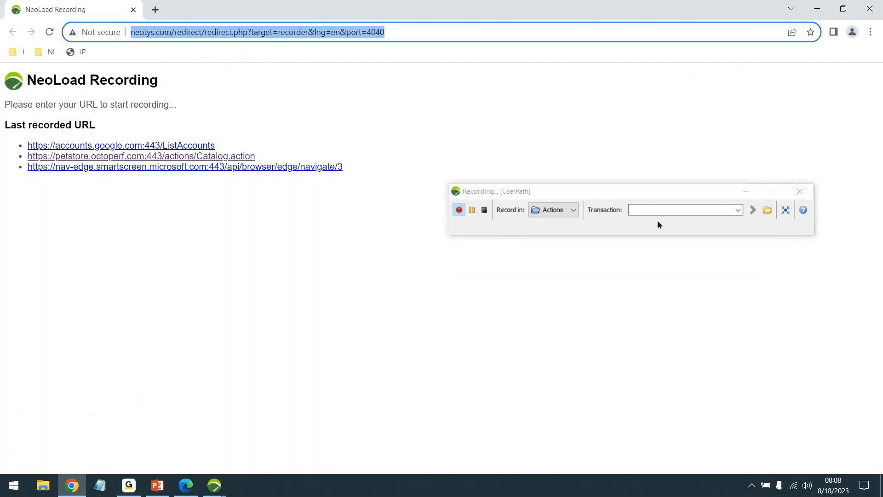
click(642, 206)
drag(641, 197, 610, 164)
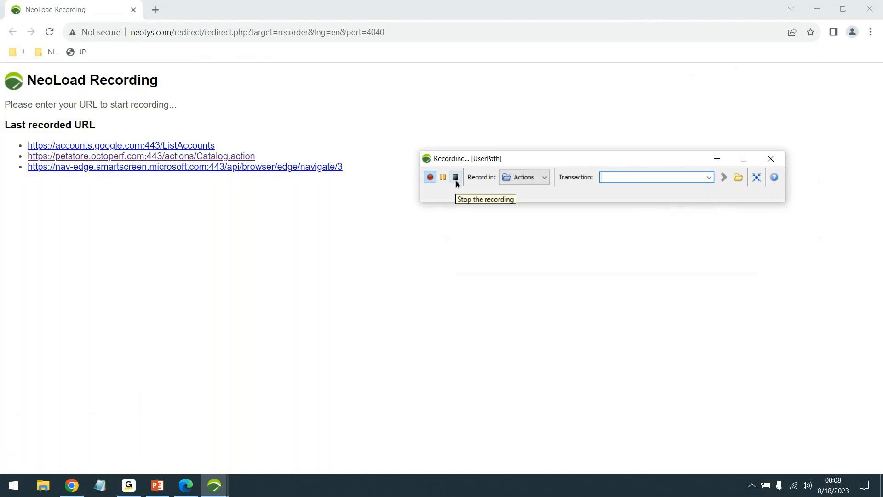
click(528, 177)
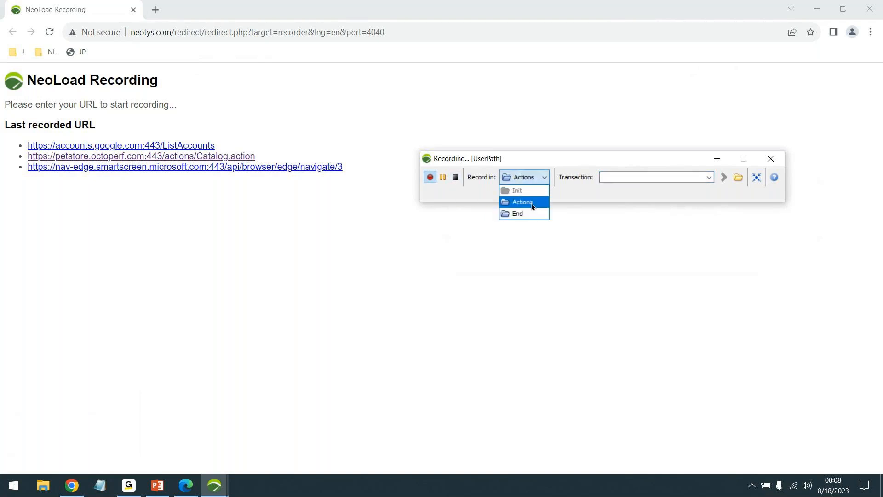
click(529, 202)
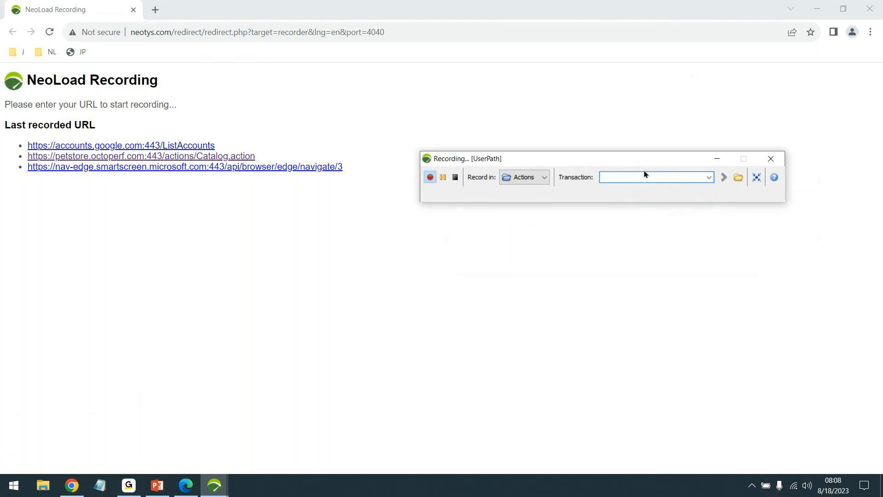
Name the first transaction "Launch" and open the JPetStore catalog from the JP bookmark to record it
text(Launch)
key(Return)
click(70, 51)
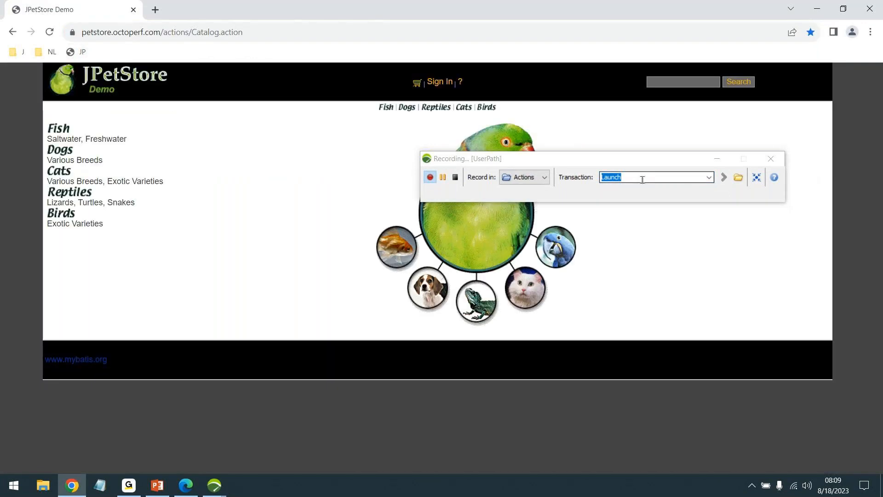
Start a transaction named "Click Reptiles" and open the store's Reptiles category to record it
click(643, 179)
text(Click Reptiles)
key(Return)
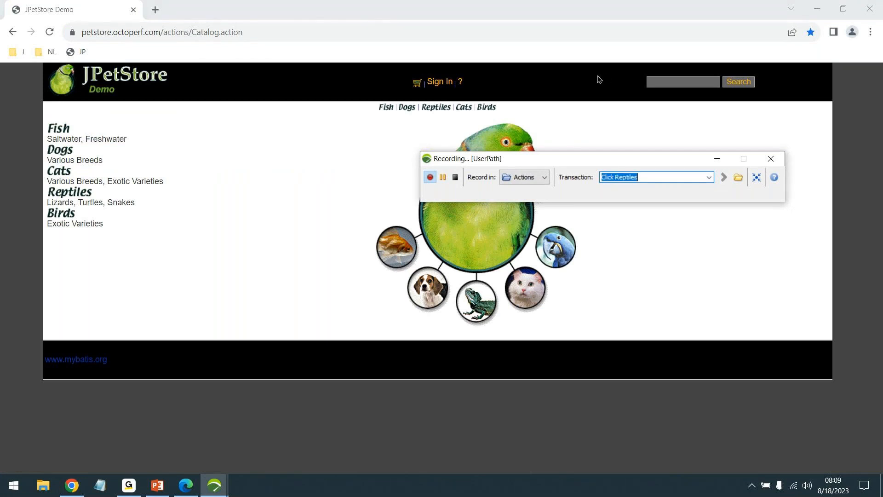
click(439, 108)
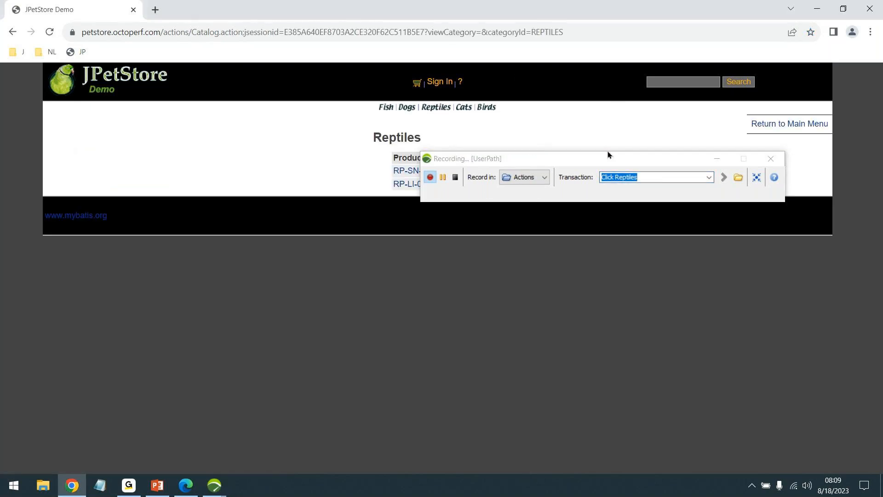
Stop the recording and expand the *.jive.com group in the post-recording host selection
click(456, 180)
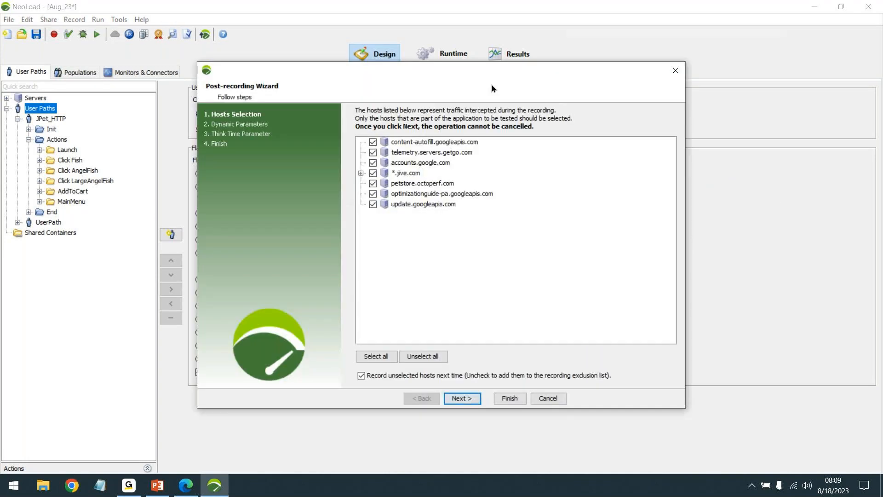
drag(493, 88, 525, 42)
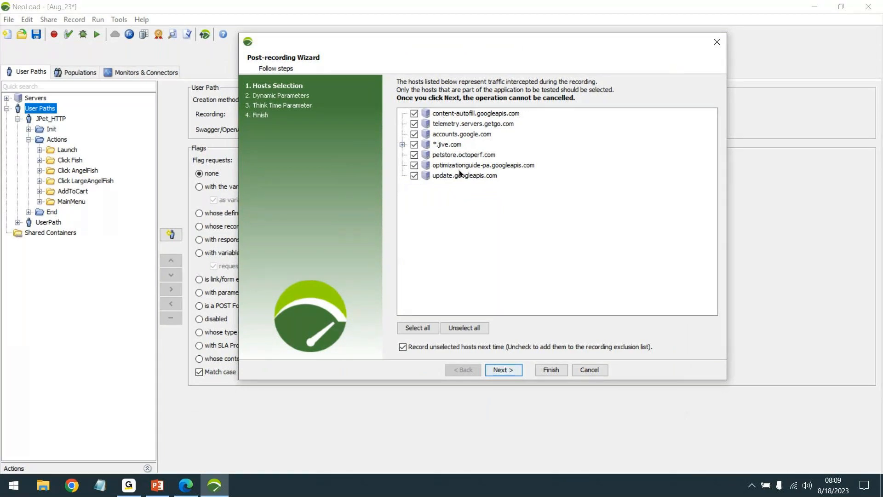
click(402, 145)
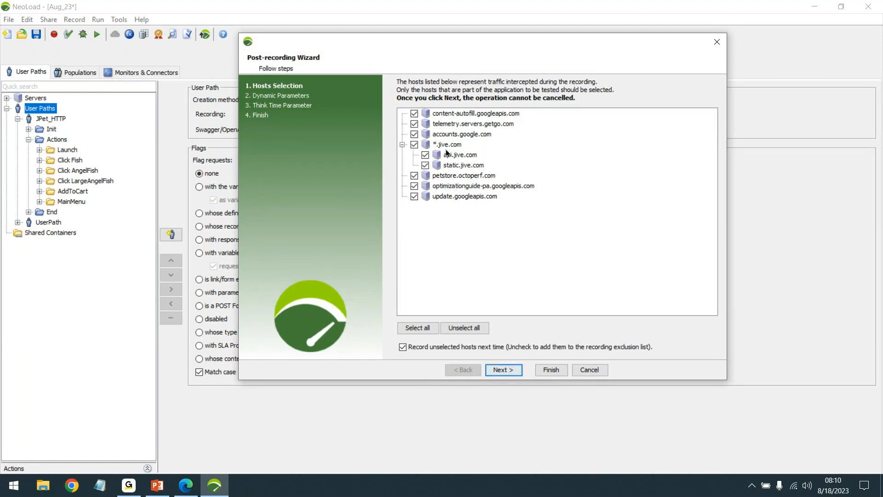
Exclude the googleapis, getgo, accounts.google.com and *.jive.com hosts from the recording, keeping only petstore.octoperf.com selected
click(419, 113)
click(454, 125)
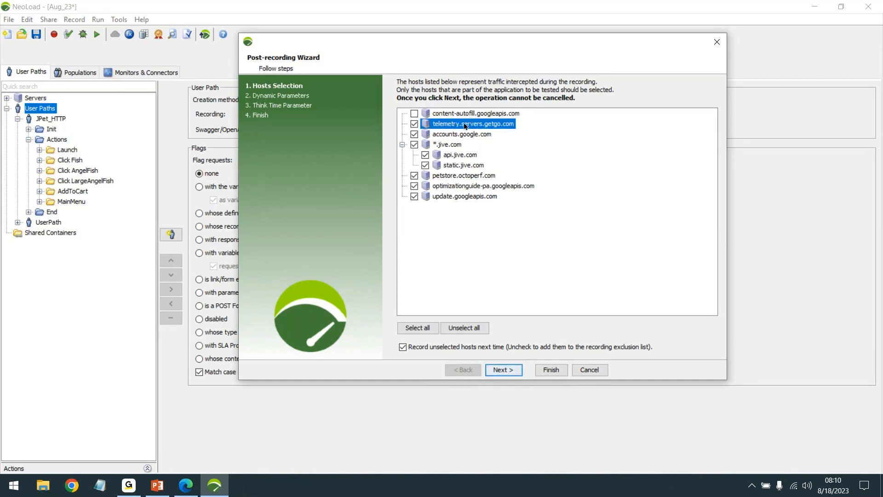
click(415, 124)
click(414, 135)
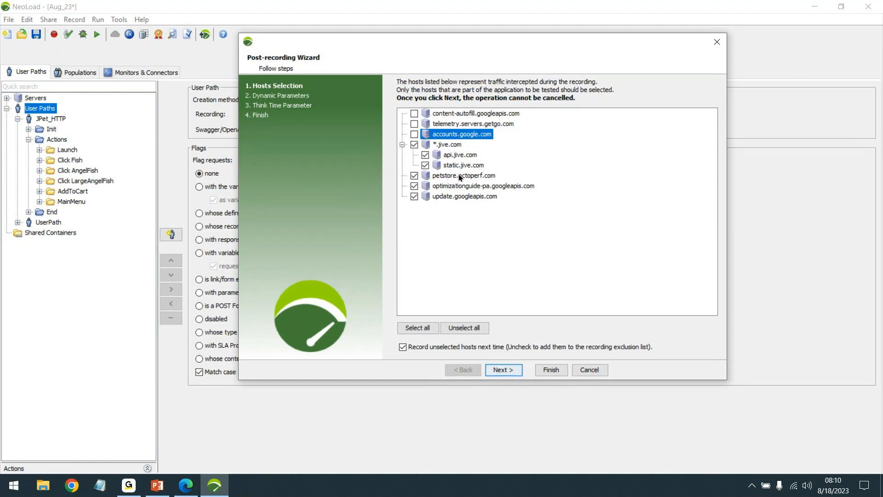
click(414, 145)
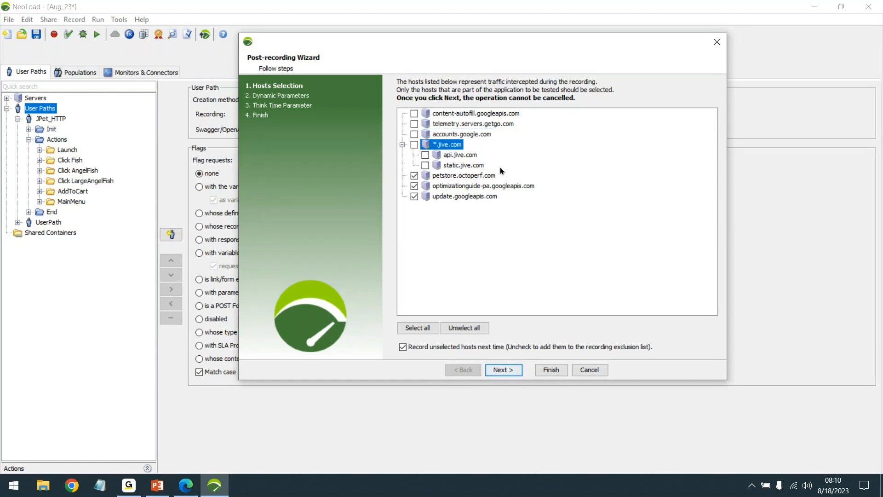
click(455, 178)
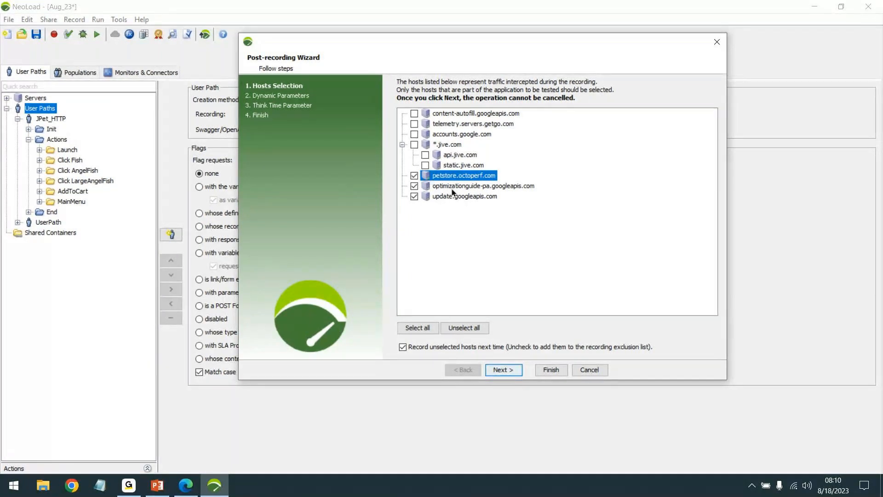
click(450, 189)
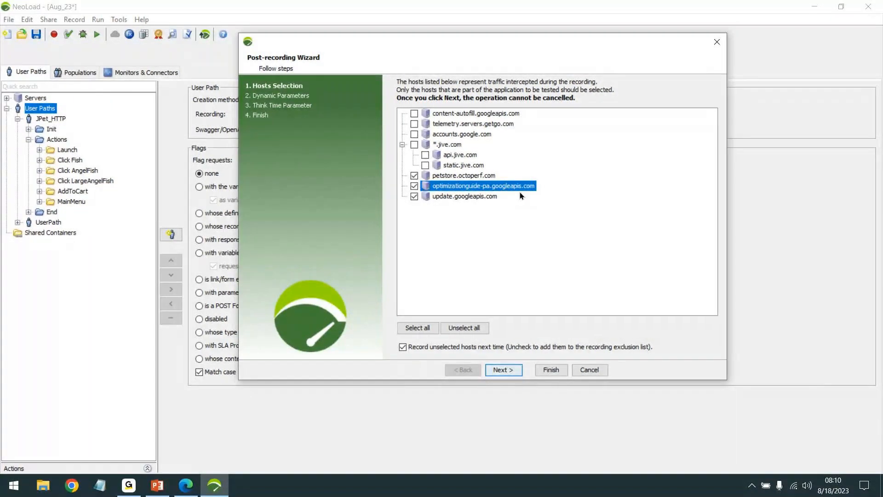
click(414, 187)
click(414, 196)
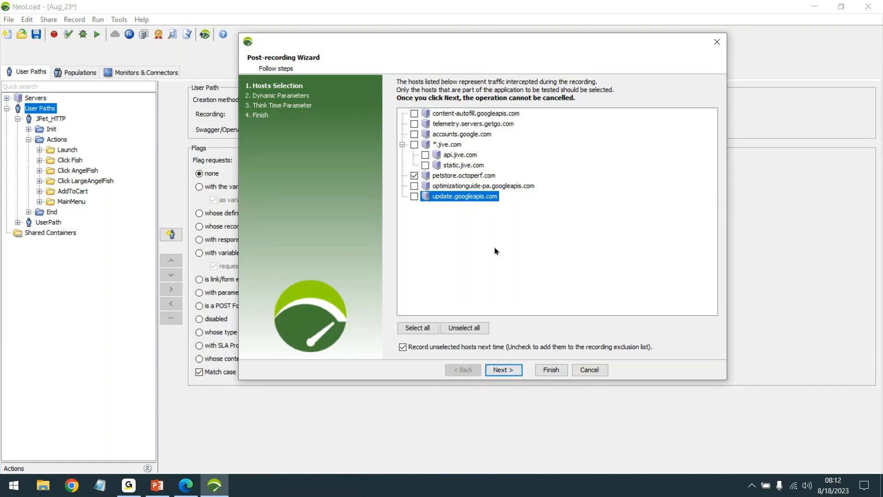
Complete the post-recording wizard, skipping the dynamic parameter search and using the recorded think times
click(499, 369)
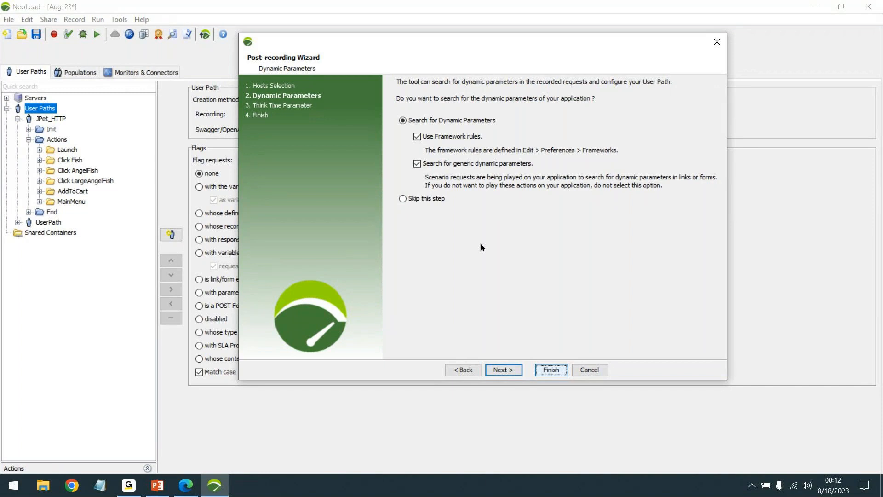
click(129, 485)
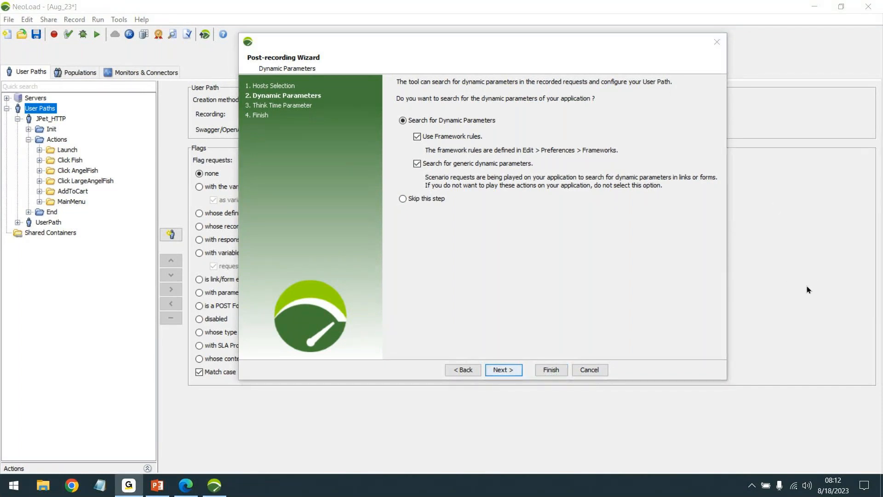
click(480, 216)
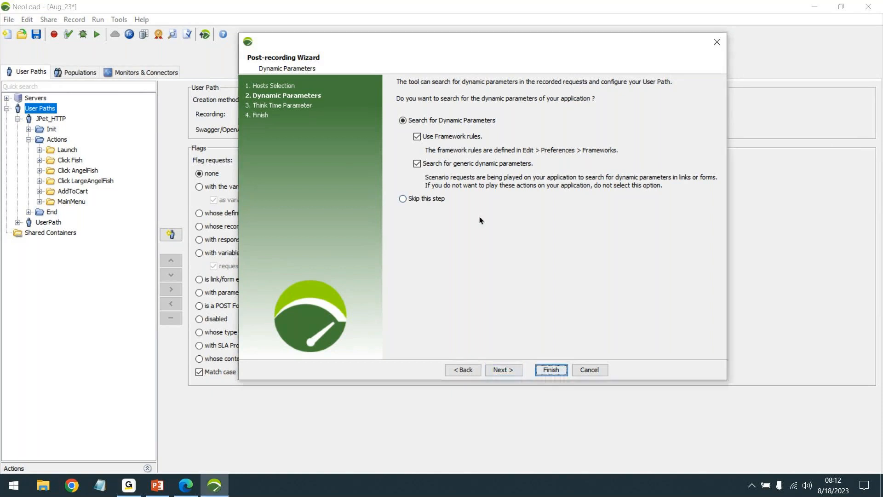
click(426, 198)
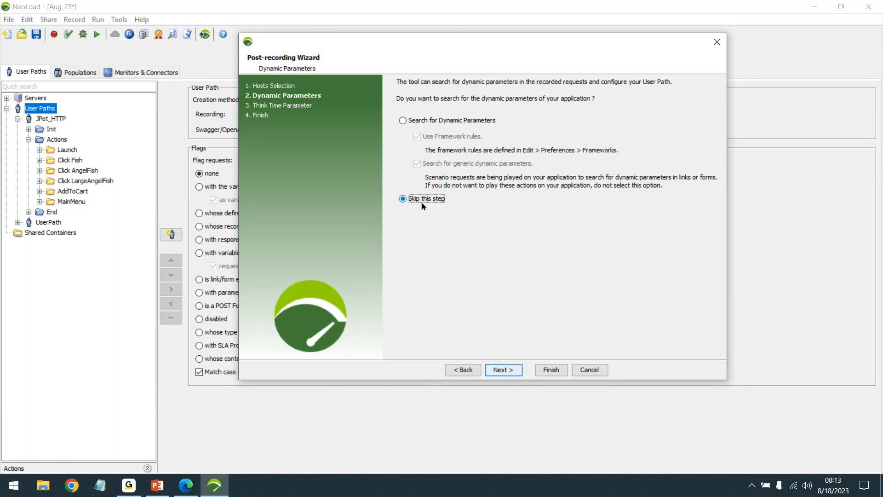
click(514, 370)
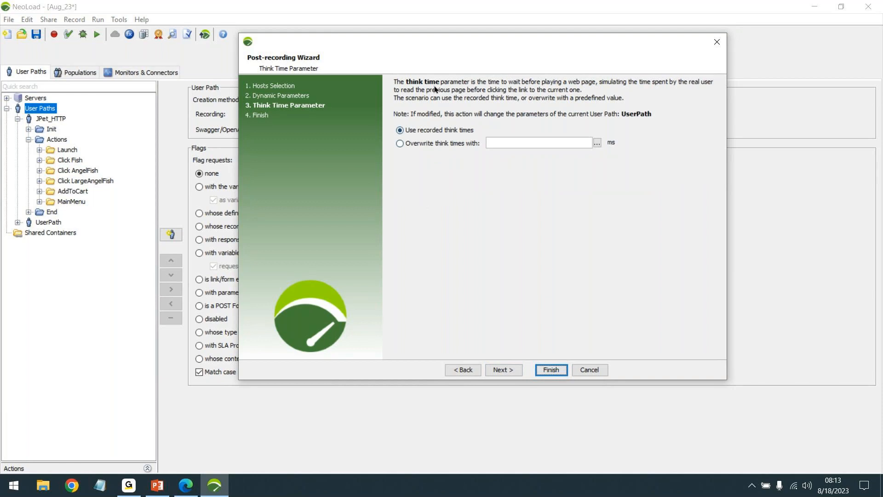
click(504, 369)
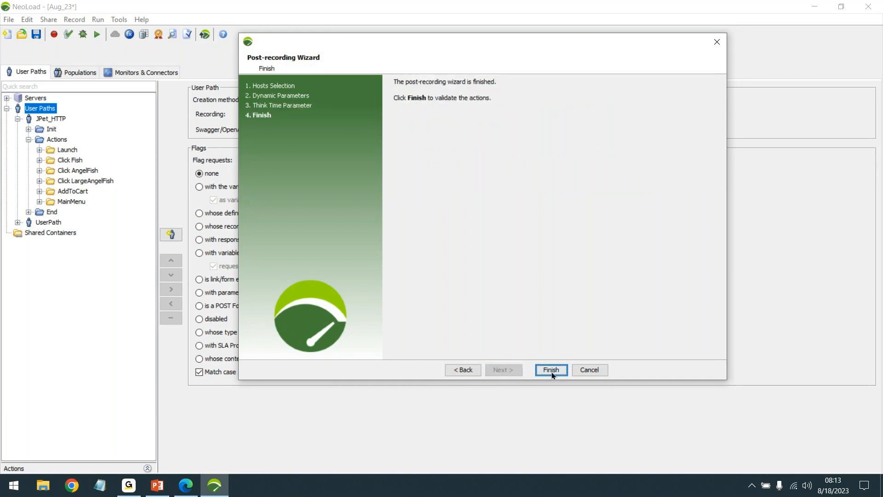
click(551, 371)
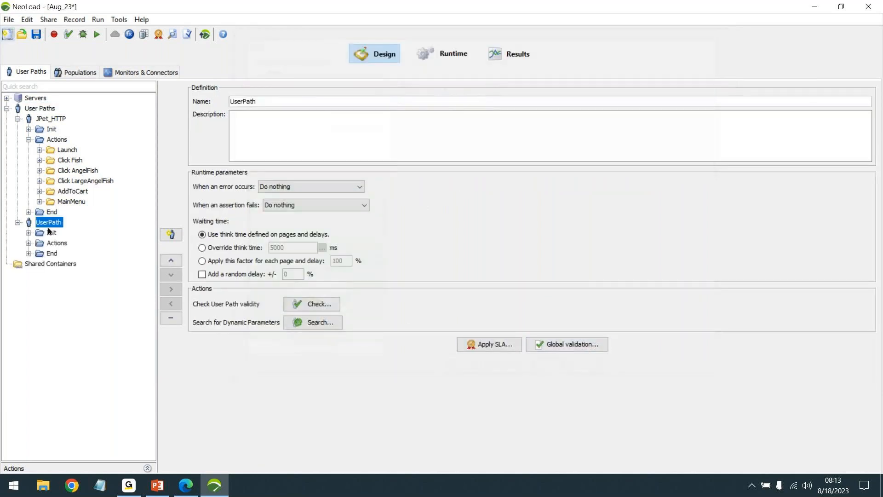
Expand the Launch and Click Reptiles containers of UserPath down to their individual requests and widen the tree to examine them
click(28, 243)
click(40, 254)
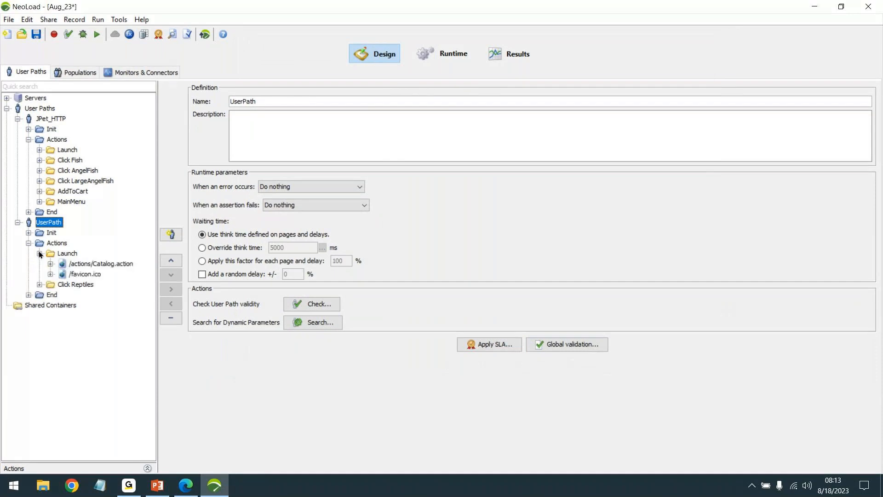
click(39, 285)
click(50, 294)
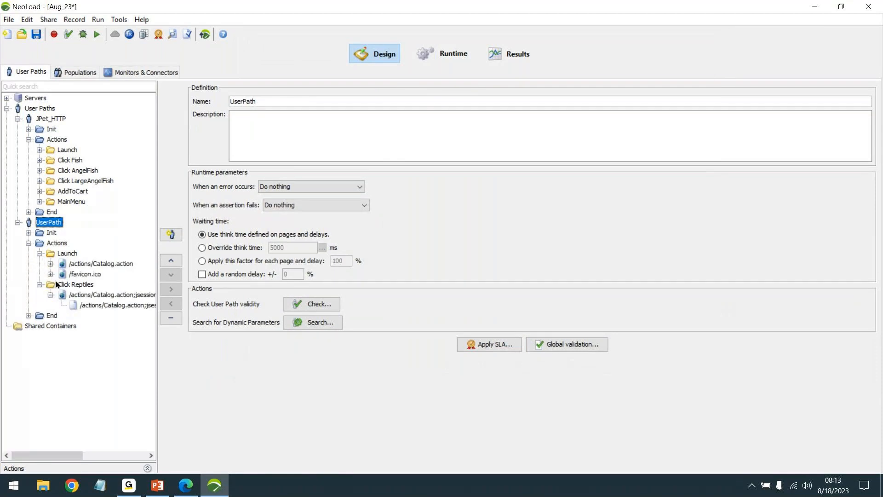
click(50, 274)
click(51, 264)
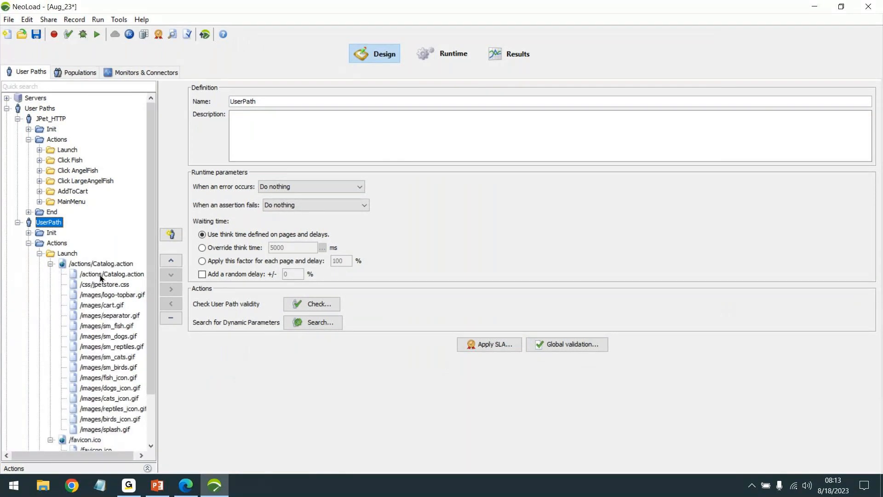
drag(151, 173, 161, 199)
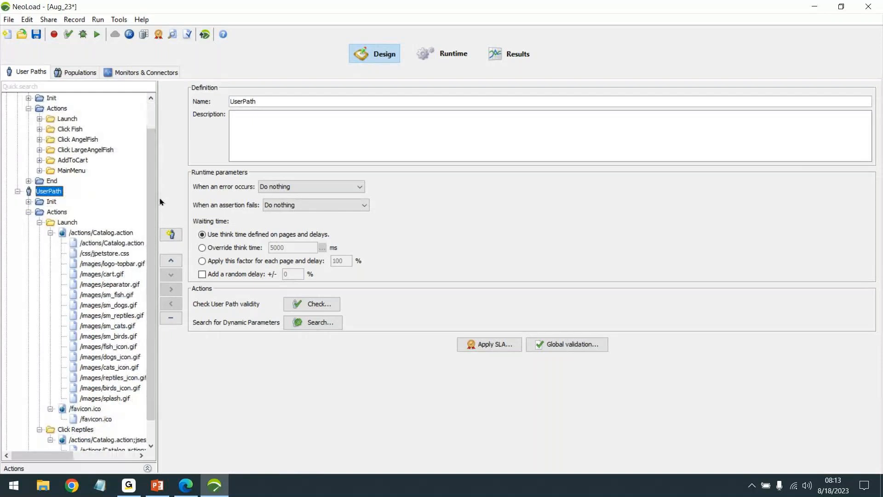
drag(160, 201, 190, 203)
Switch to Google Chrome, open the developer tools, and load the JPetStore catalog from the JP bookmark to inspect its network requests
click(71, 485)
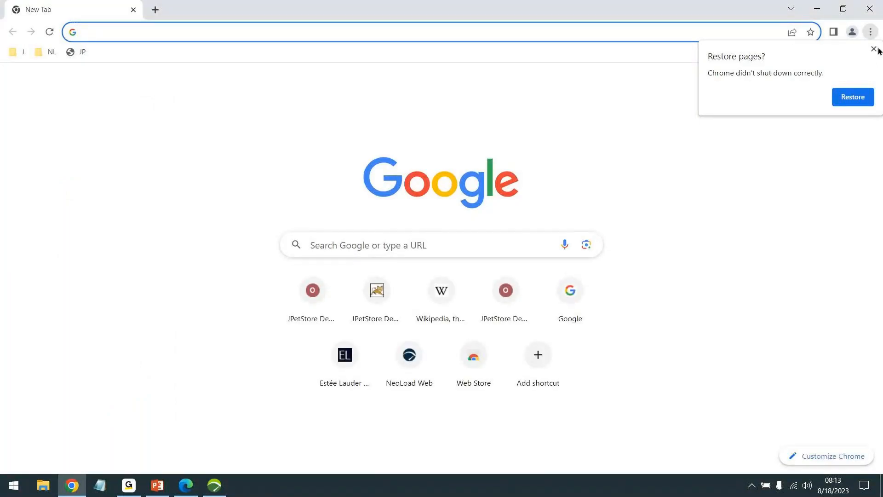
click(870, 32)
mouse_move(776, 225)
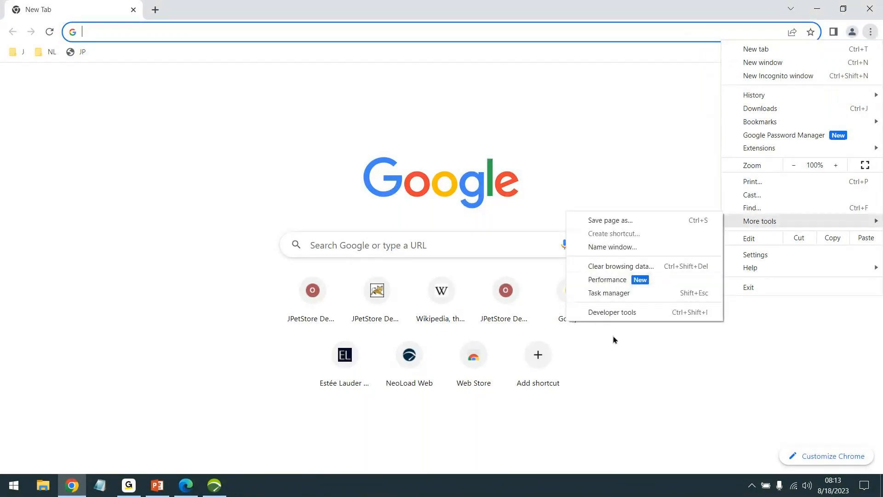
click(614, 323)
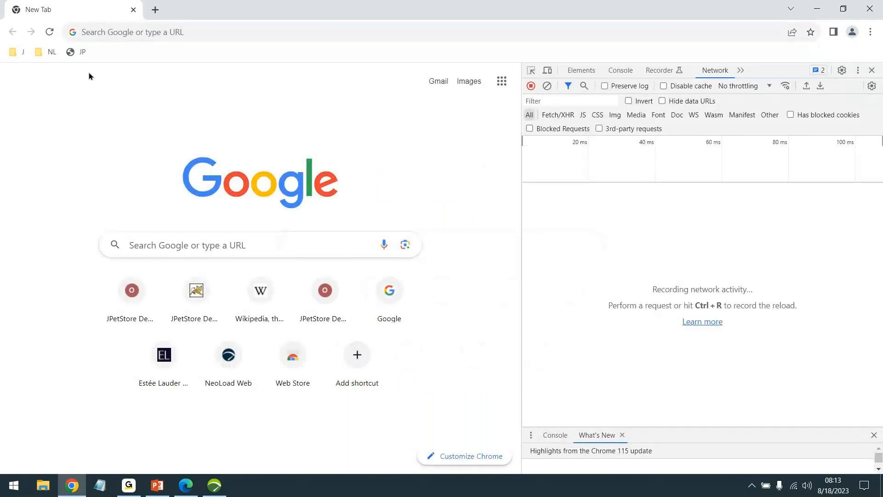
click(77, 52)
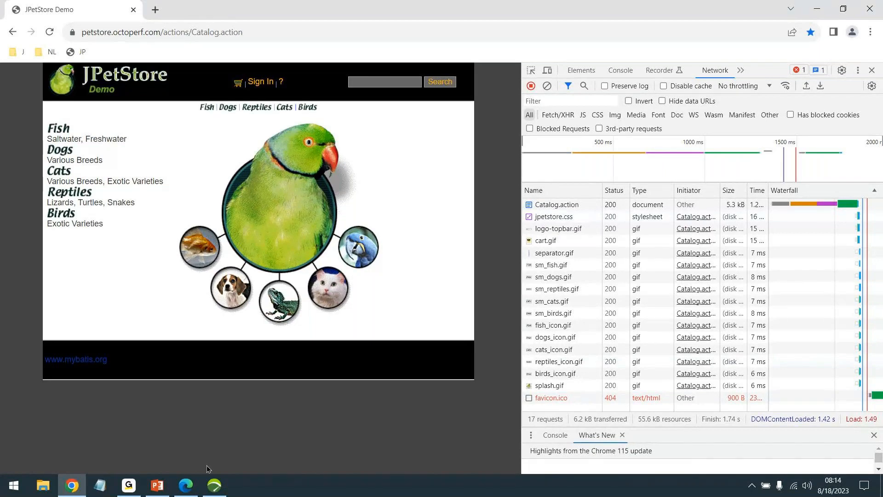
Return to NeoLoad and examine UserPath's /actions/Catalog.action request and page, and the settings of its Launch and Actions containers
click(214, 486)
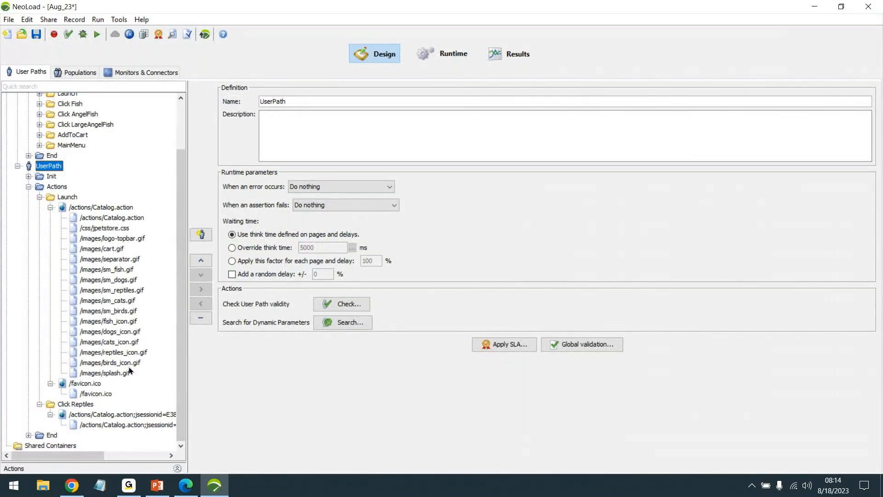
scroll(127, 372, up, 3)
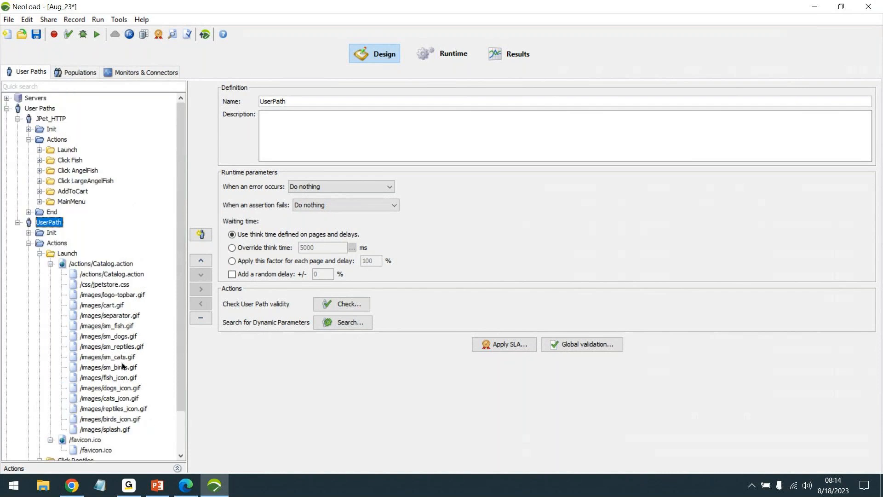
click(112, 275)
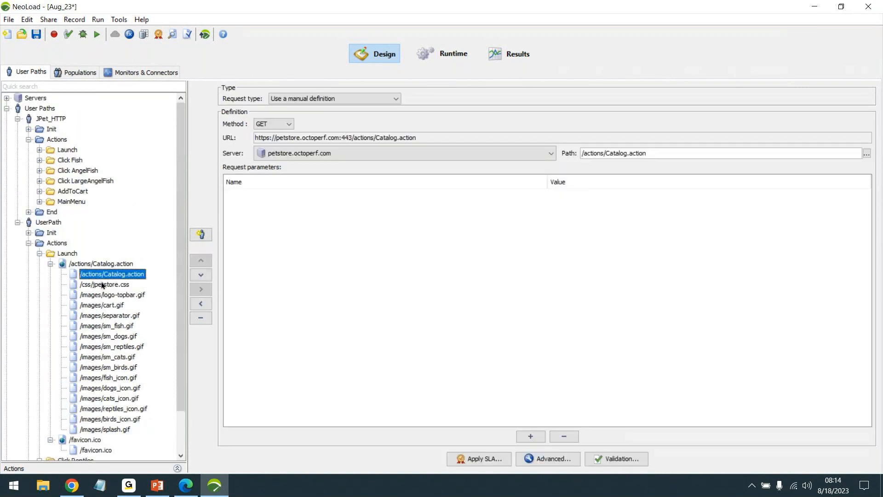
click(86, 263)
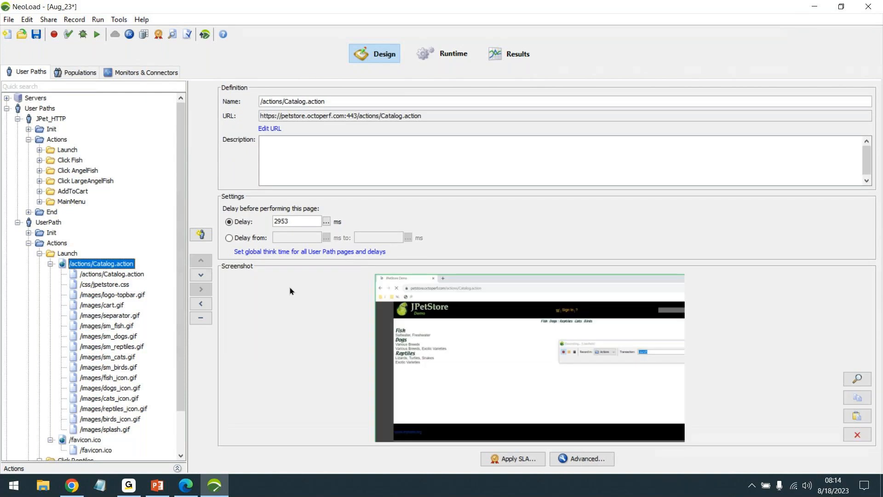
click(67, 253)
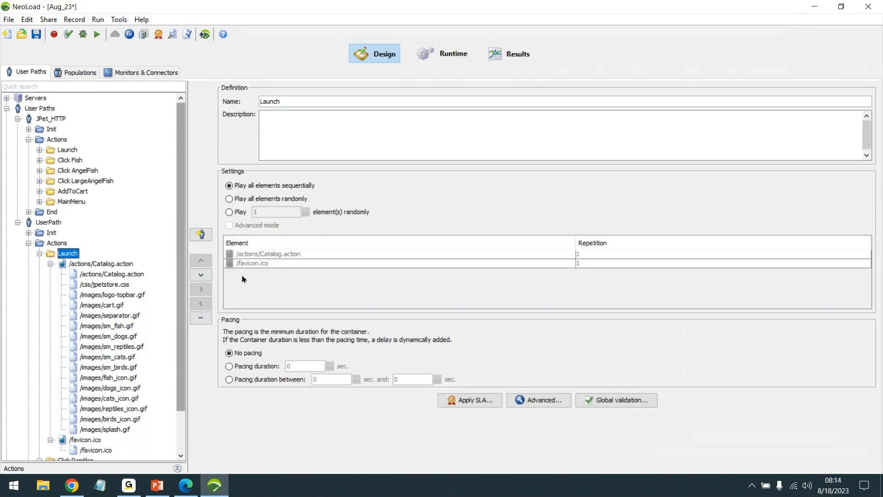
click(64, 244)
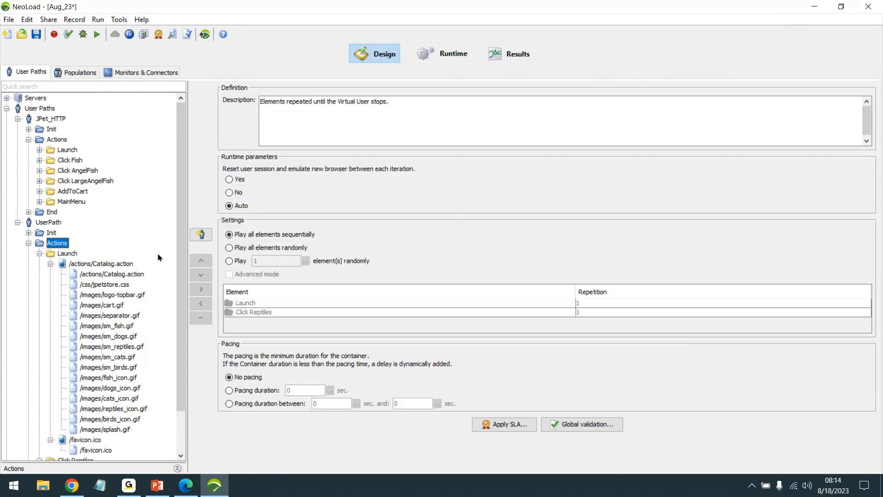
Delete the recorded user path named UserPath and save the project
click(28, 243)
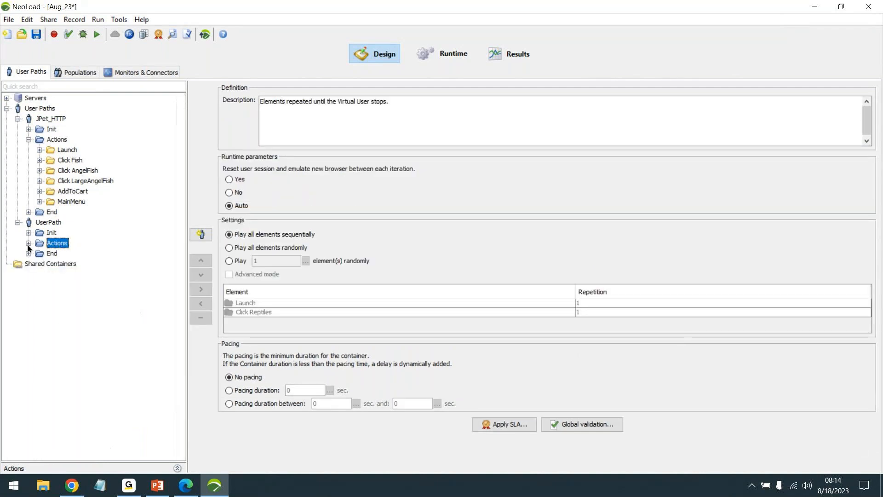
click(17, 222)
right_click(45, 223)
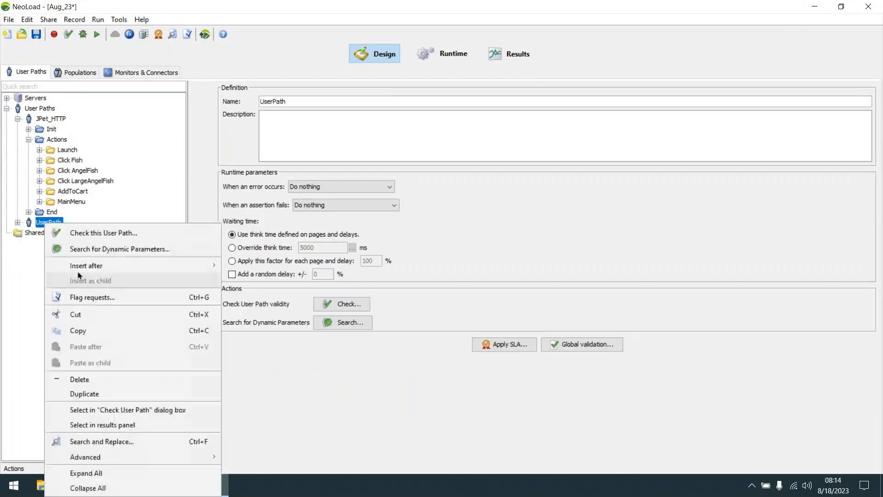
click(73, 377)
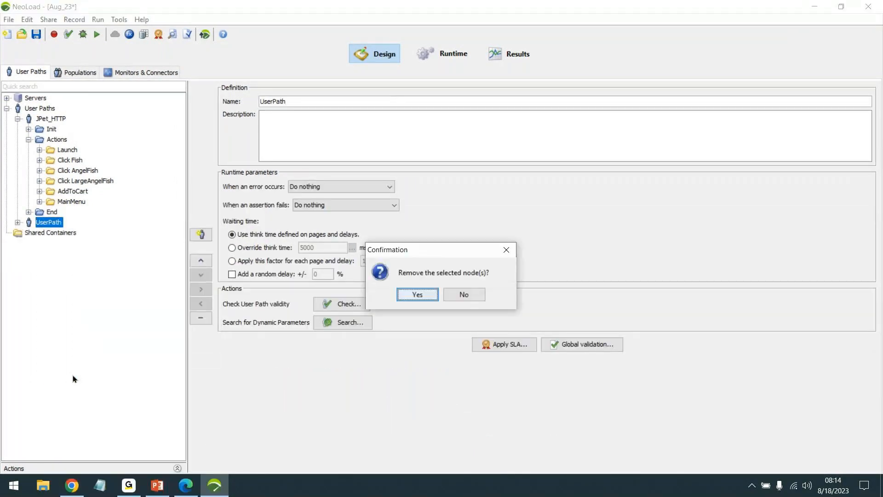
click(417, 294)
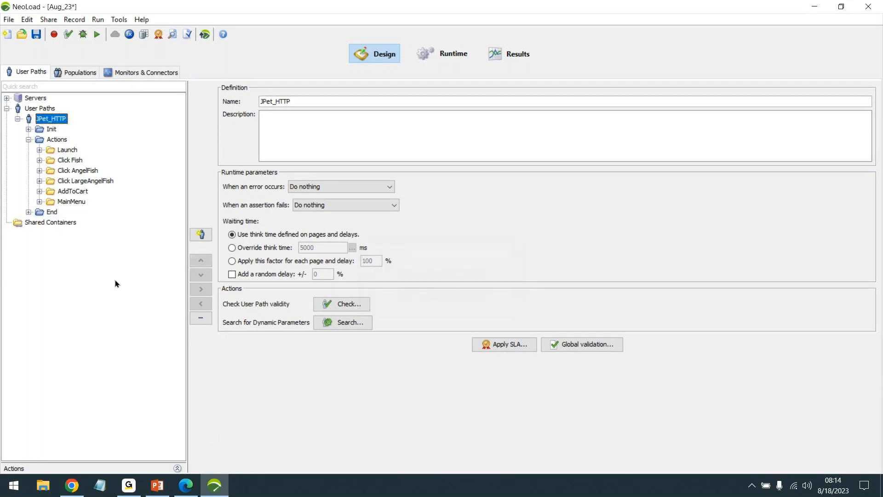
click(69, 203)
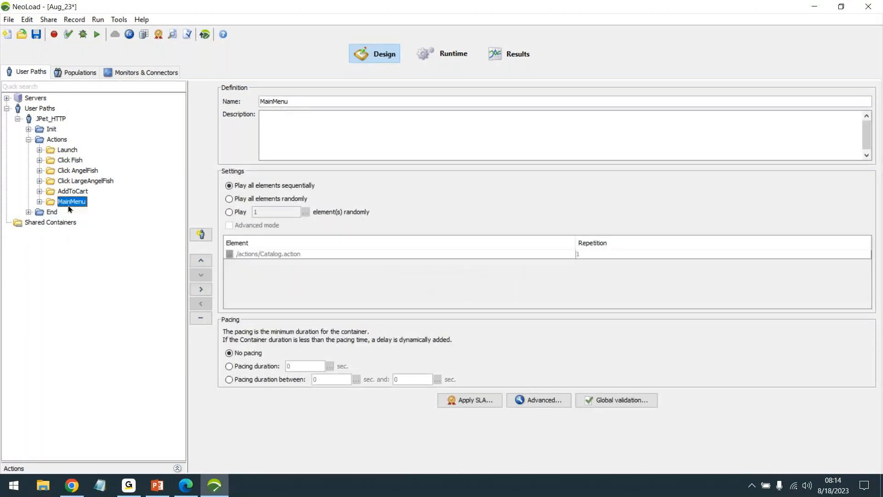
click(37, 35)
click(137, 478)
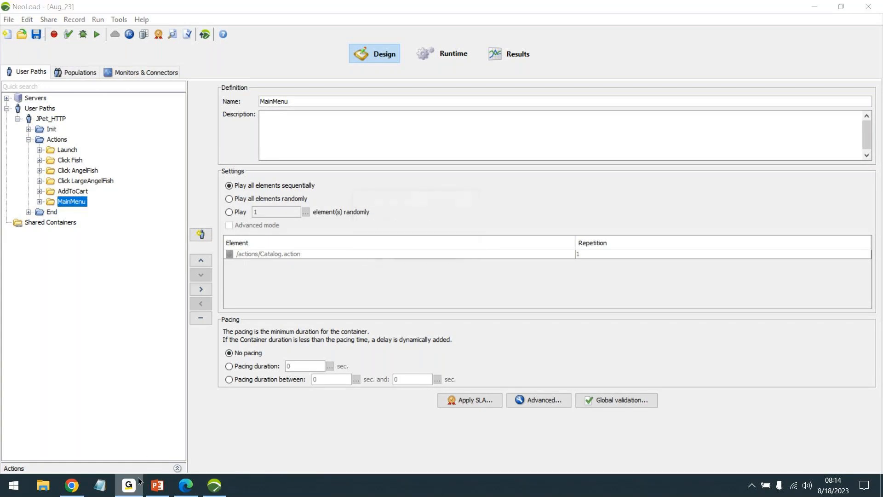
click(138, 481)
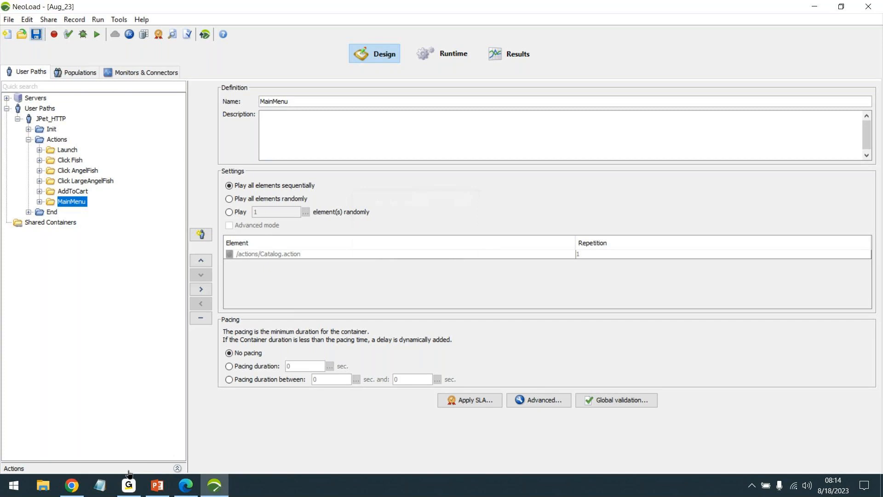
click(130, 484)
click(130, 484)
click(56, 142)
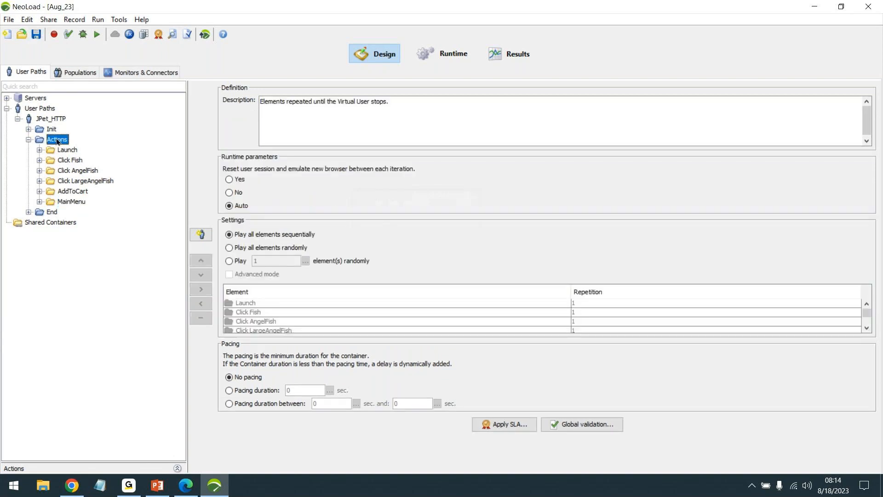
click(91, 184)
click(88, 191)
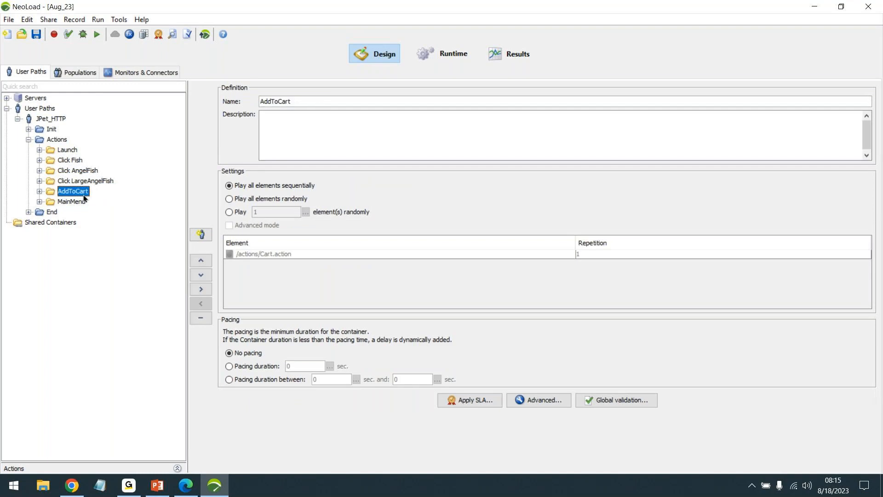
click(78, 202)
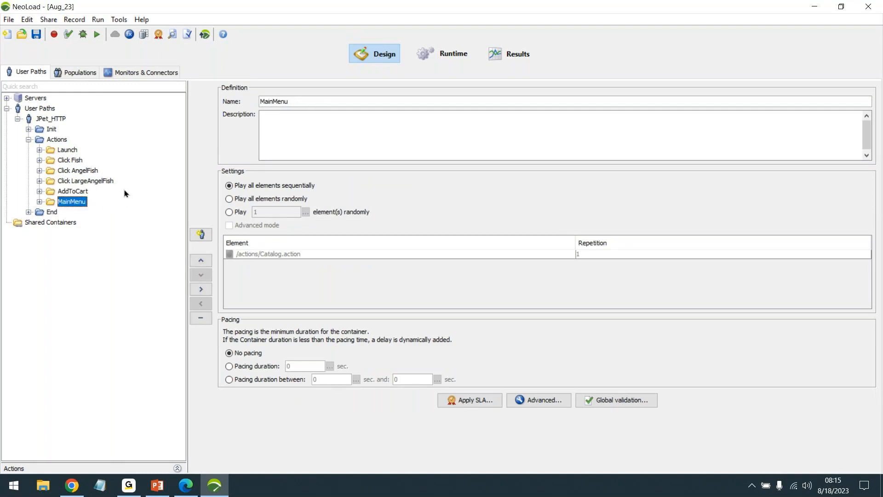
Set up a new recording with the user path name JPet_RB and RealBrowser recording enabled
click(54, 35)
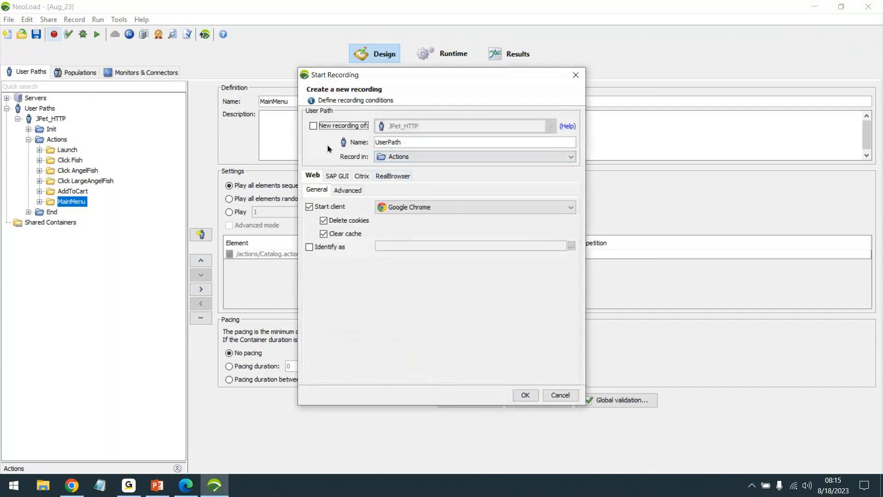
click(384, 177)
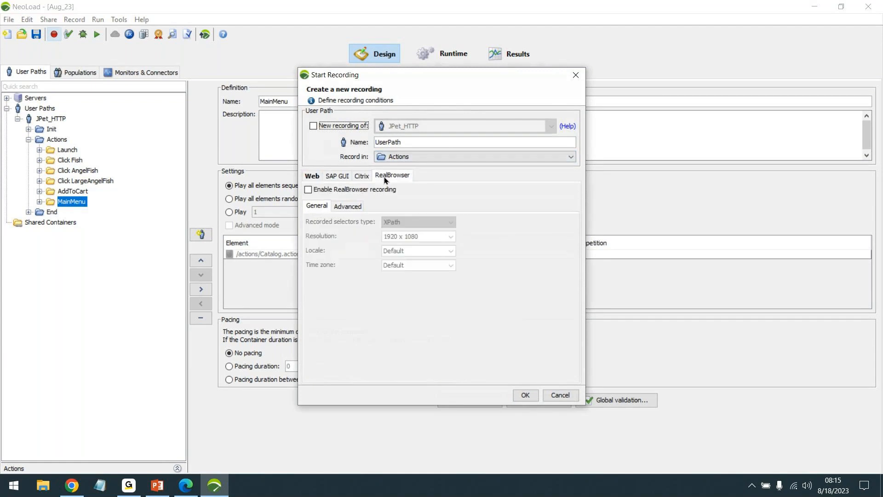
double_click(415, 139)
text(JPet_RB)
click(366, 189)
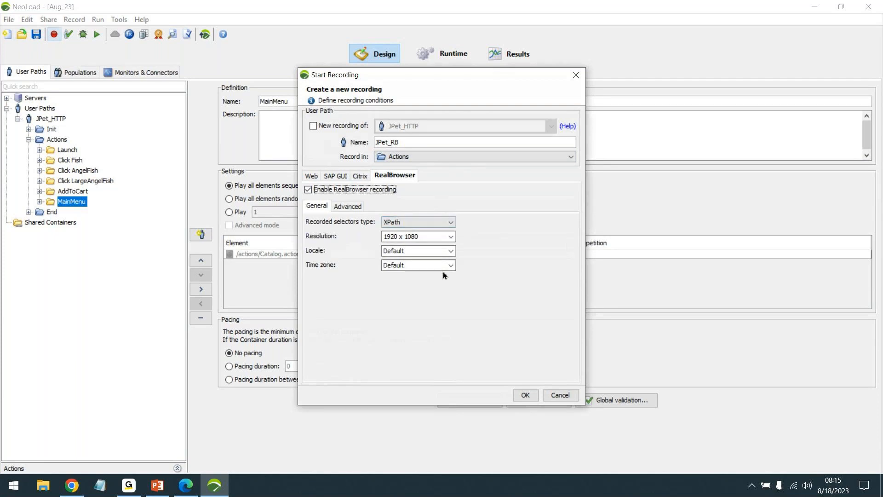
Check the recorded selectors types and resolution choices, keeping XPath and 1920 x 1080
click(442, 221)
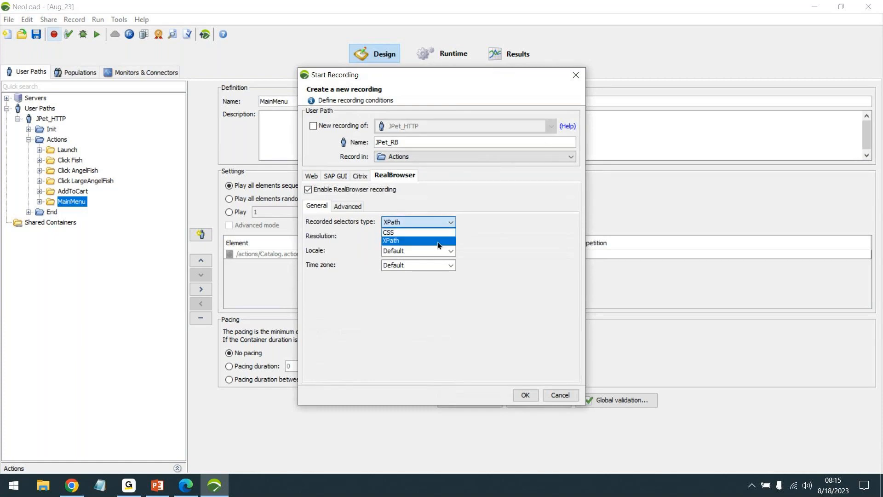
click(436, 241)
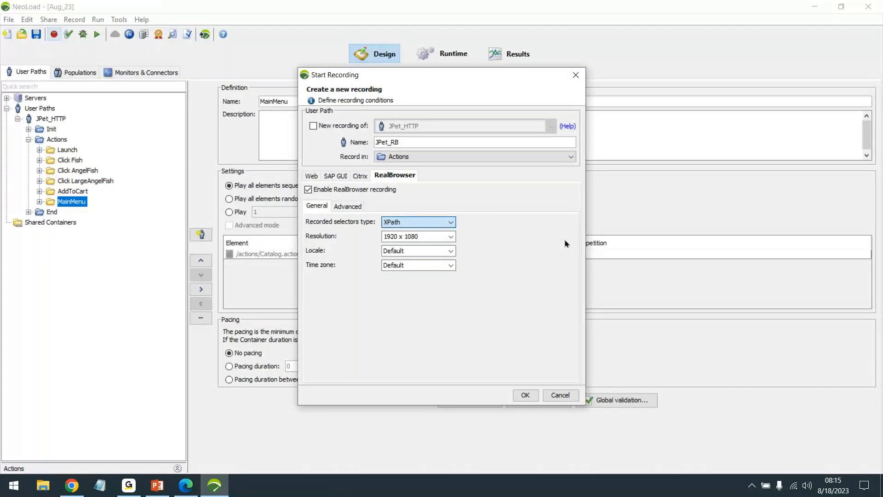
click(450, 238)
click(450, 238)
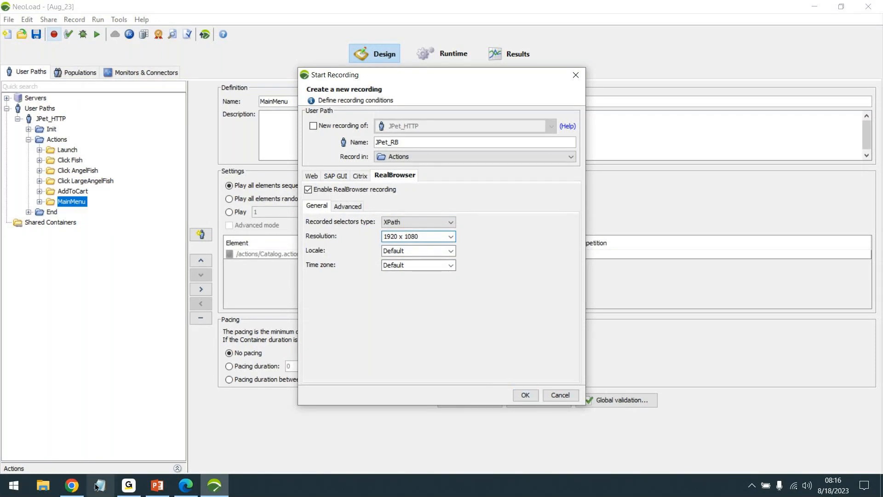
Close the Google Chrome window showing JPetStore and start the JPet_RB recording
click(79, 490)
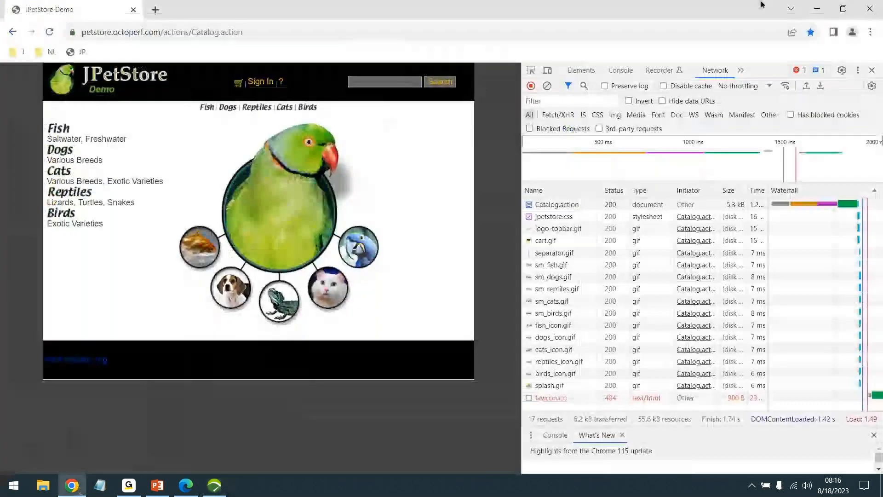
click(870, 8)
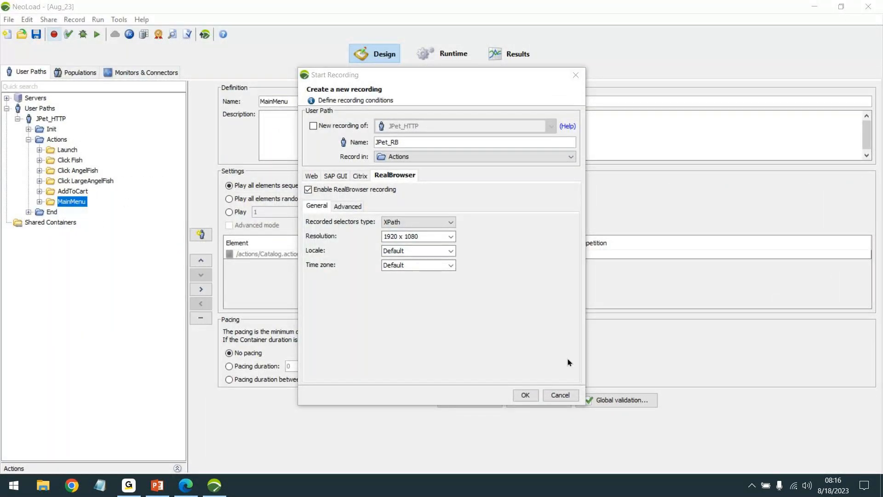
click(527, 398)
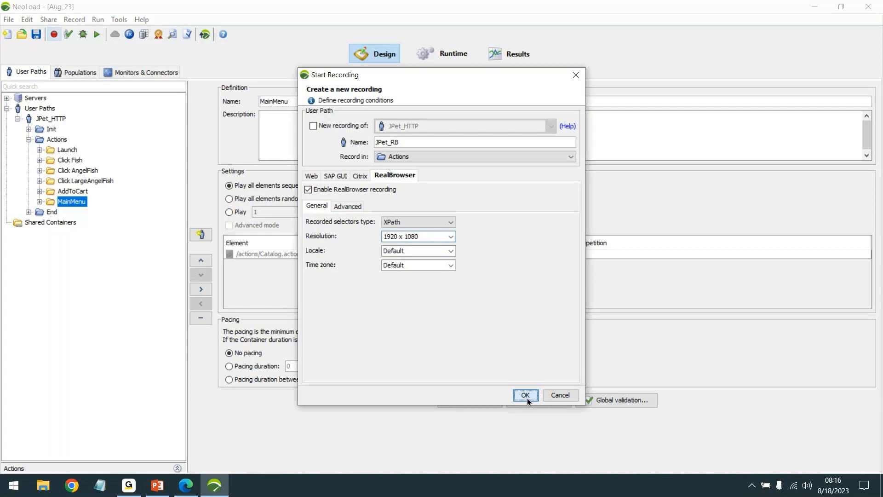
drag(657, 159, 635, 108)
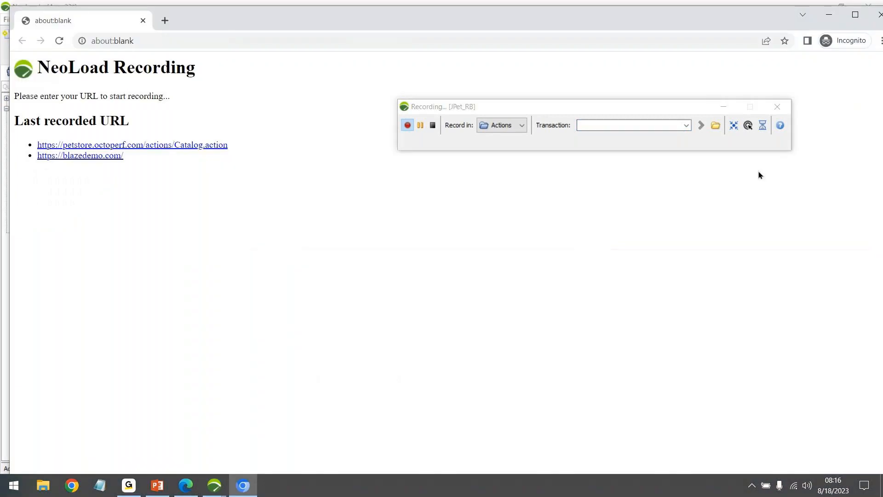
click(854, 14)
click(621, 127)
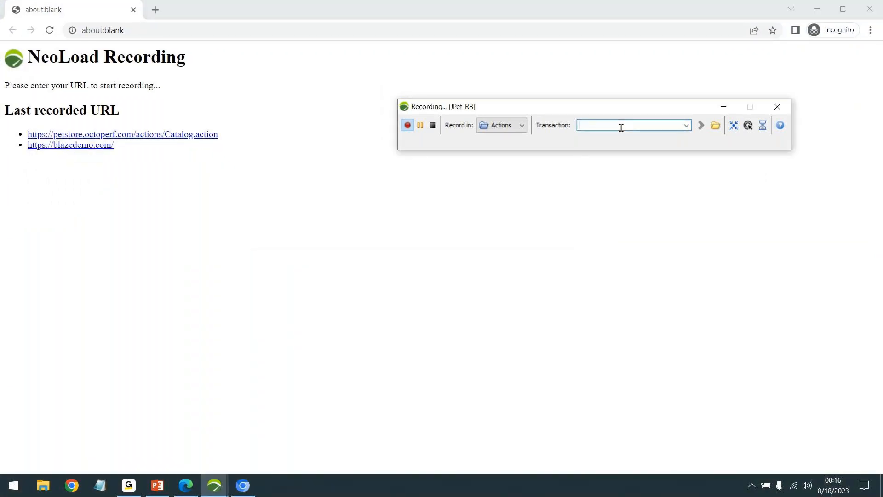
text(Launch)
key(Return)
click(188, 134)
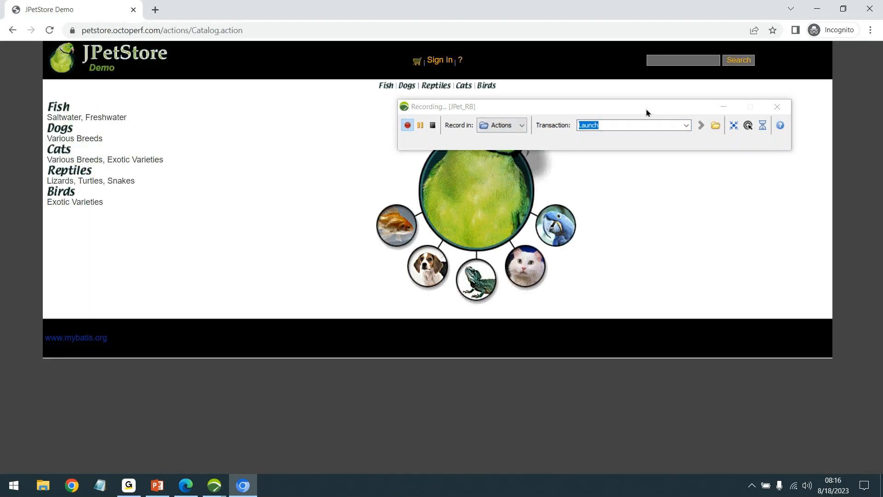
Record a transaction named Click Fish by opening the Fish category in JPetStore
drag(647, 109, 657, 137)
text(Clic)
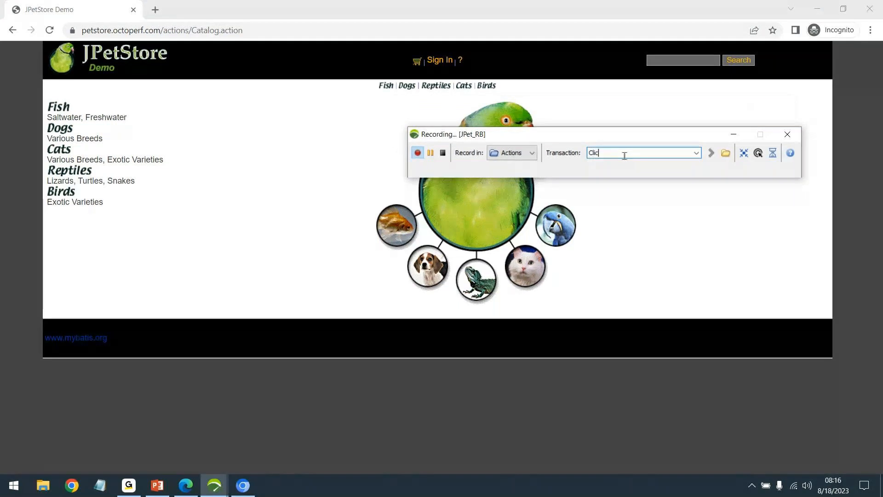
text(k Fish)
key(Return)
click(385, 88)
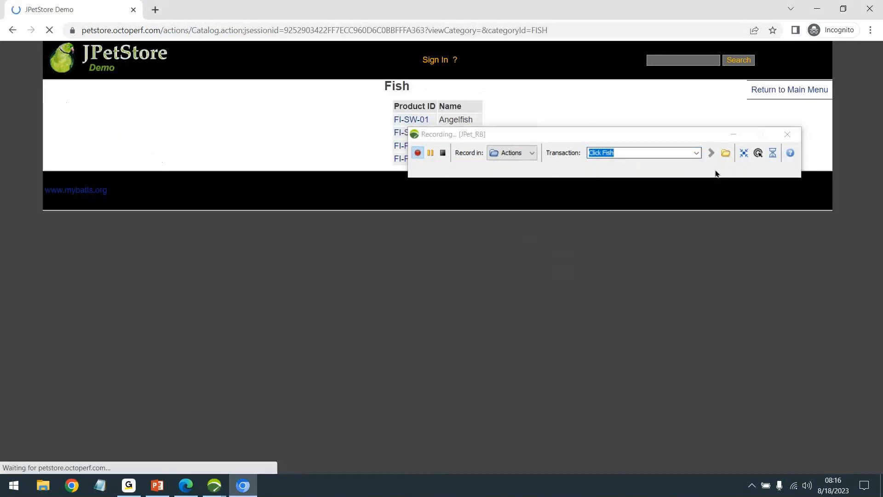
Name the next transaction Click AngelFish and open product FI-SW-01 from the Fish list
drag(631, 138, 630, 286)
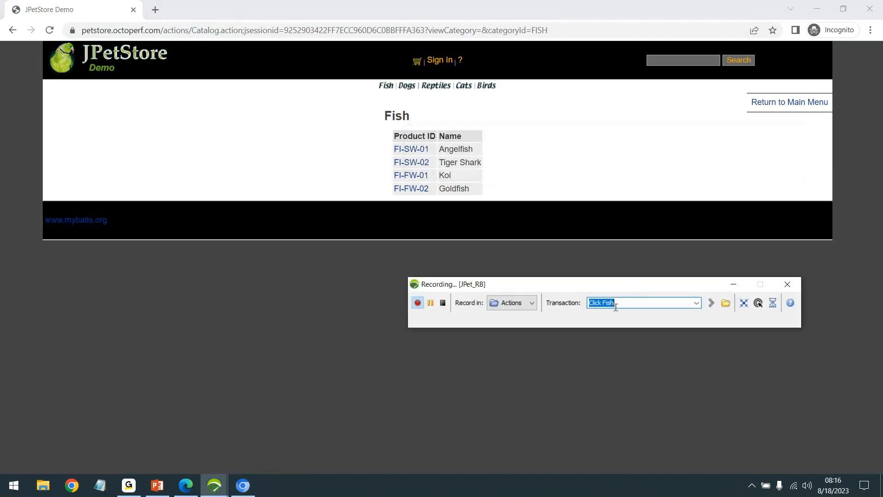
double_click(622, 302)
text(AngelFish)
key(ctrl+a)
click(408, 151)
Change the transaction name to Click LargeAngelFish and open item EST-1
click(606, 302)
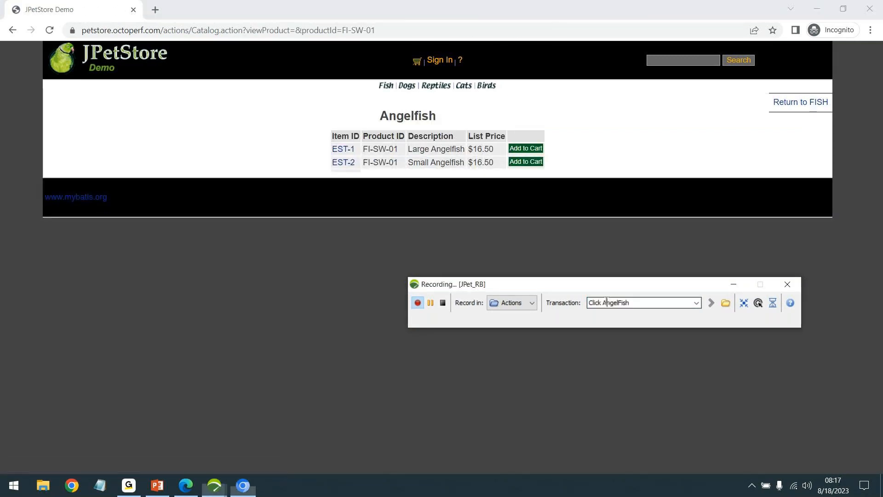
click(603, 302)
text(Large)
key(ctrl+a)
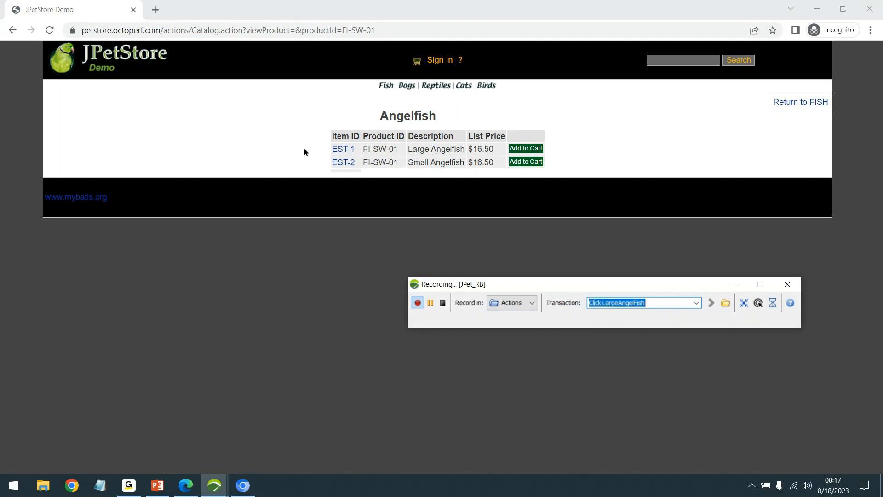
click(341, 150)
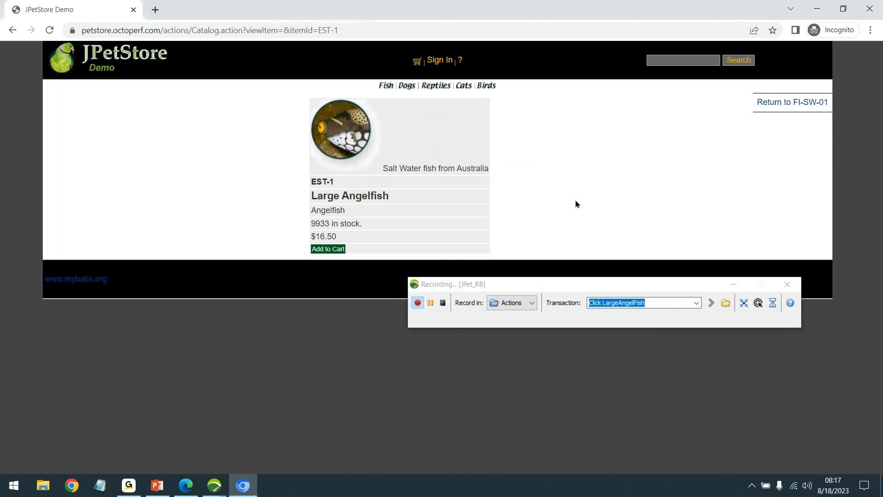
Name the transaction AddToCart and add the Large Angelfish to the shopping cart
double_click(629, 302)
key(ctrl+a)
text(AddTo)
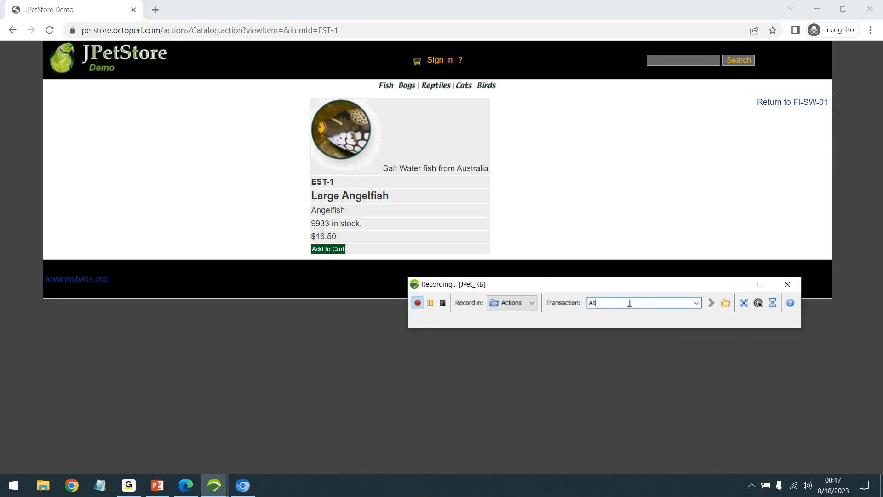
text(Cart)
key(ctrl+a)
click(330, 251)
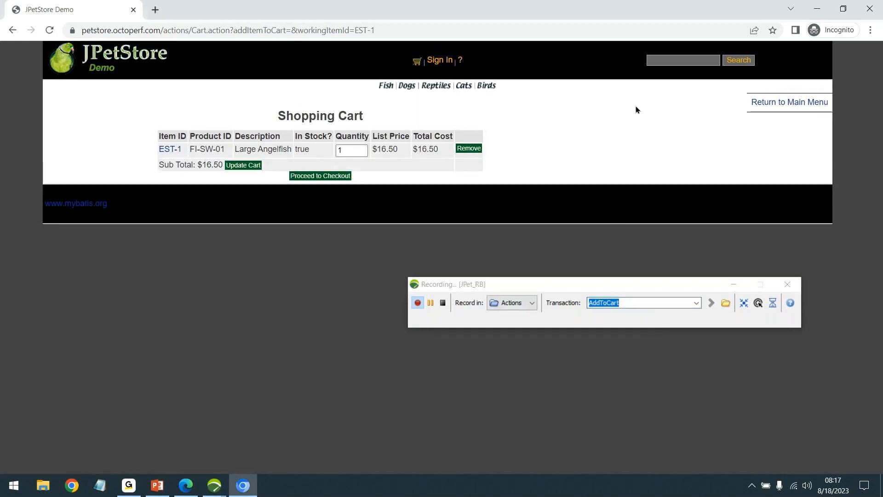
Record a transaction named MainMenu by returning from the shopping cart to the main menu
click(631, 289)
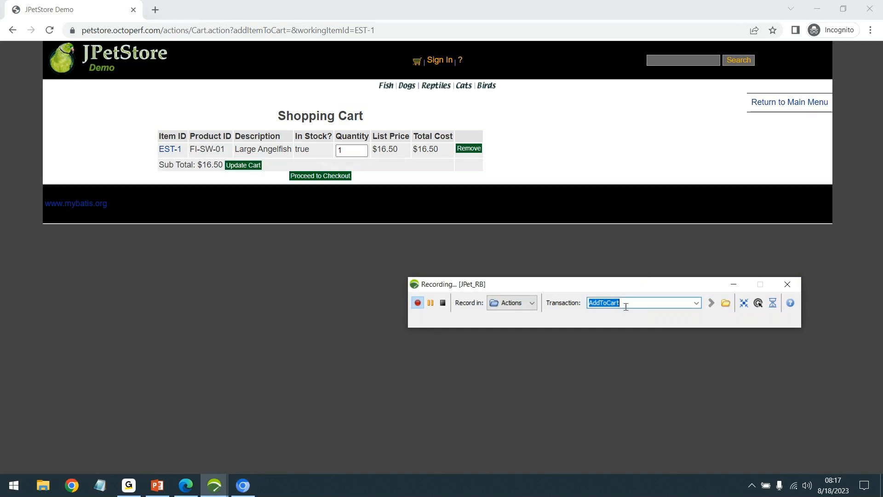
click(629, 303)
key(ctrl+a)
text(Check)
key(ctrl+a)
key(BackSpace)
text(MainMenu)
key(Return)
click(776, 103)
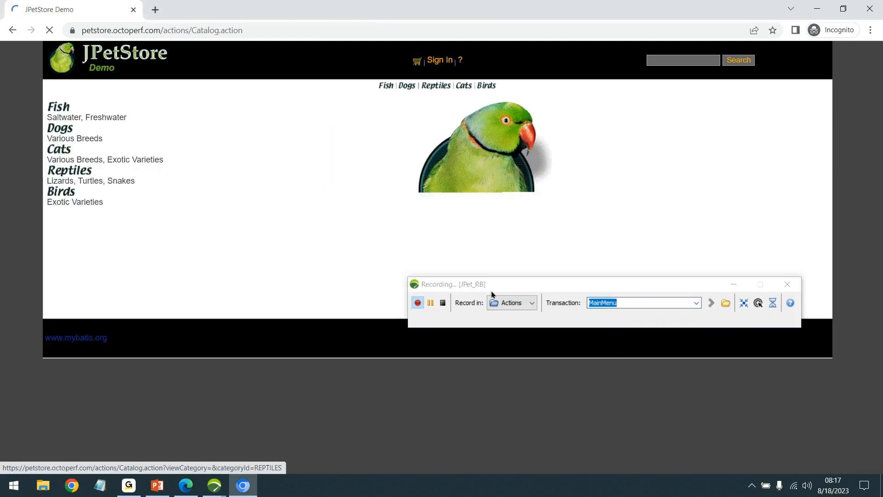
Stop recording and complete the post-recording wizard with RealBrowser, recorded think times, and a single CaptureRequest action at the beginning of the User Path
click(443, 304)
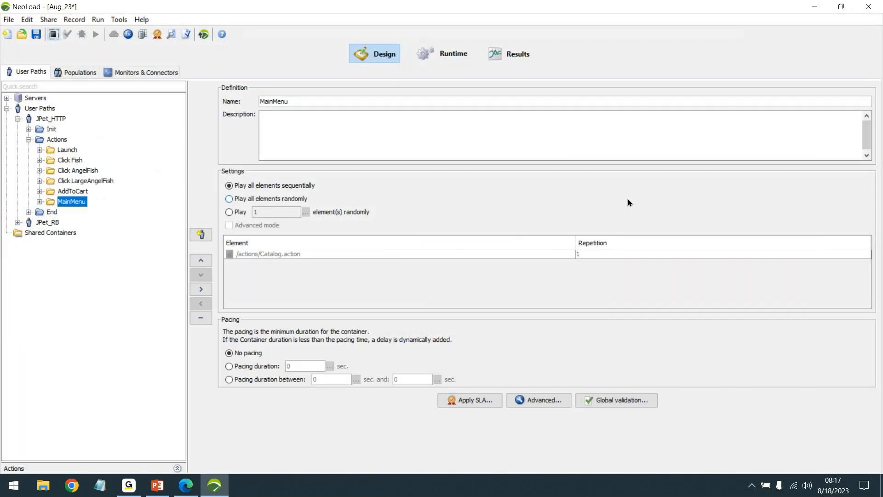
drag(415, 117, 422, 62)
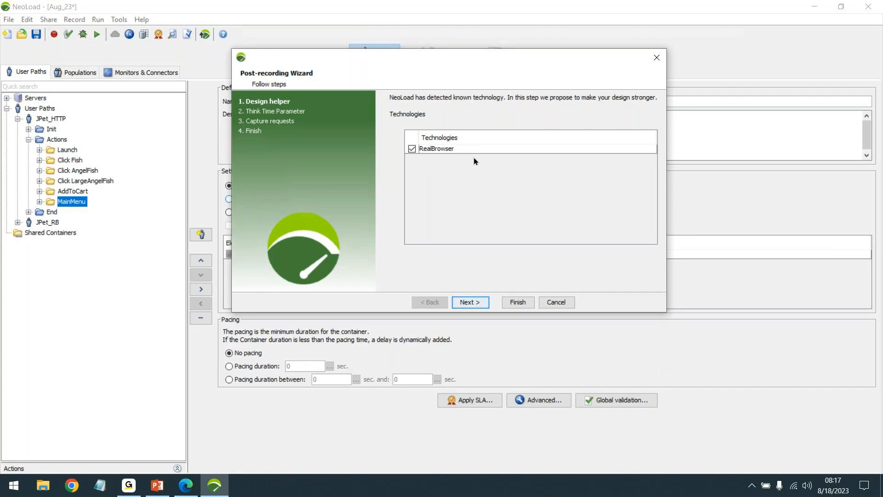
click(477, 305)
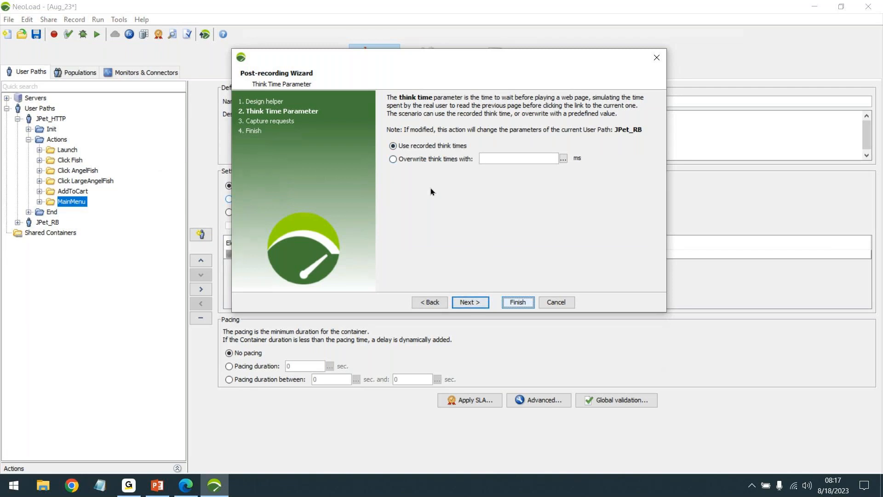
click(466, 304)
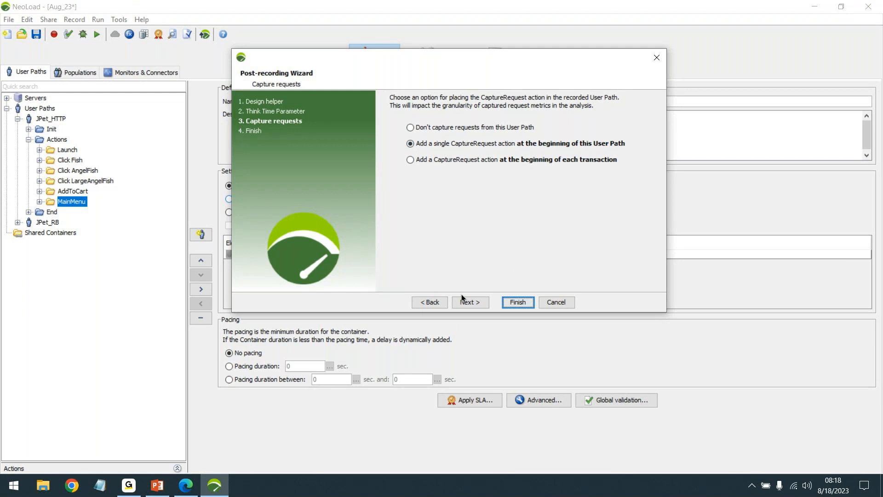
click(478, 306)
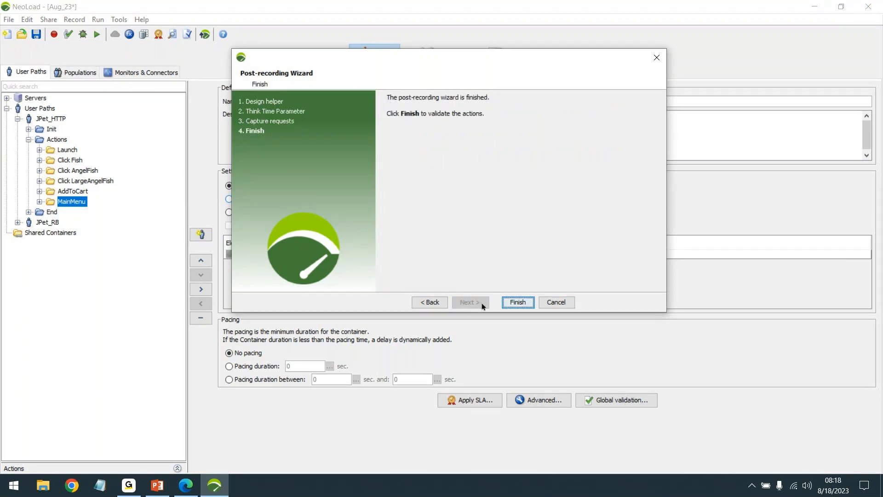
click(514, 302)
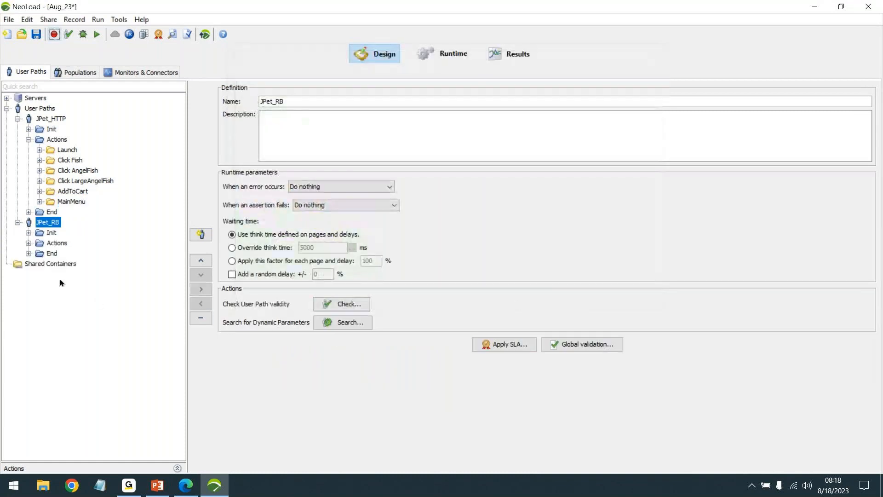
Expand JPet_RB's Actions container down to its Try and Catch containers to examine the recorded structure
click(28, 244)
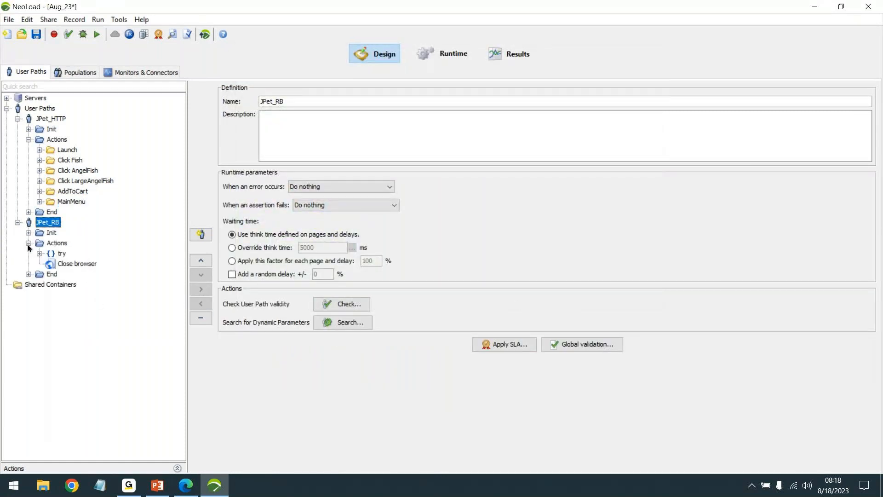
click(39, 253)
click(50, 263)
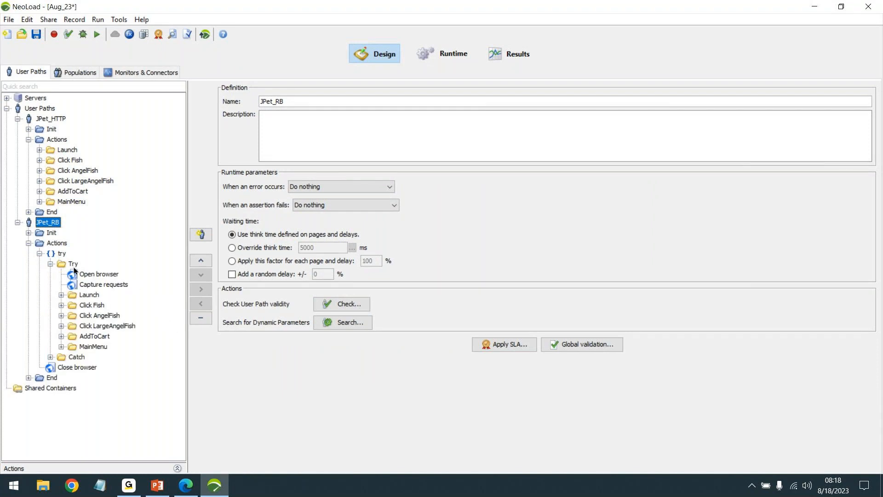
click(51, 357)
Expand every element under Actions in JPet_RB and in JPet_HTTP, and widen the tree to compare the two recordings
right_click(63, 245)
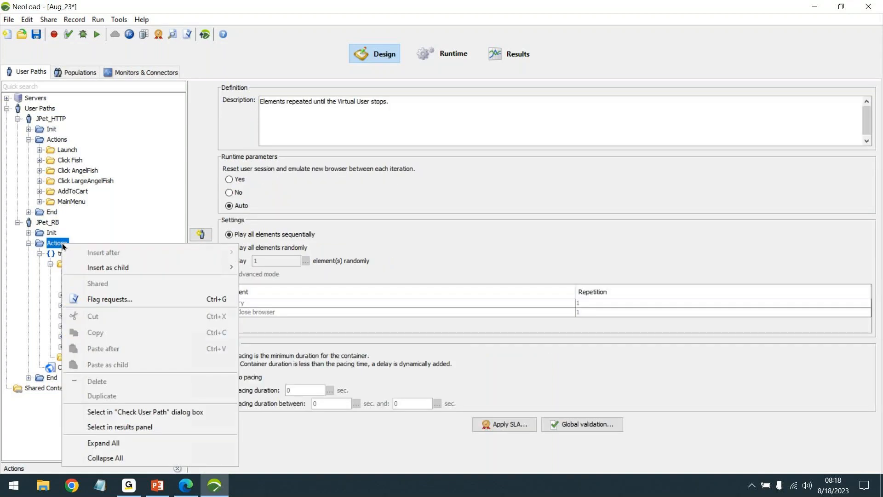
click(116, 442)
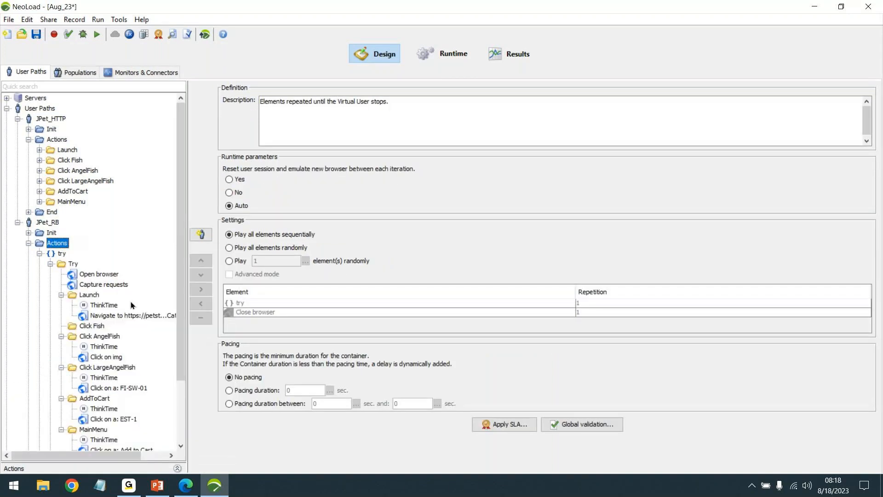
scroll(131, 305, down, 3)
drag(188, 208, 356, 231)
scroll(62, 243, up, 3)
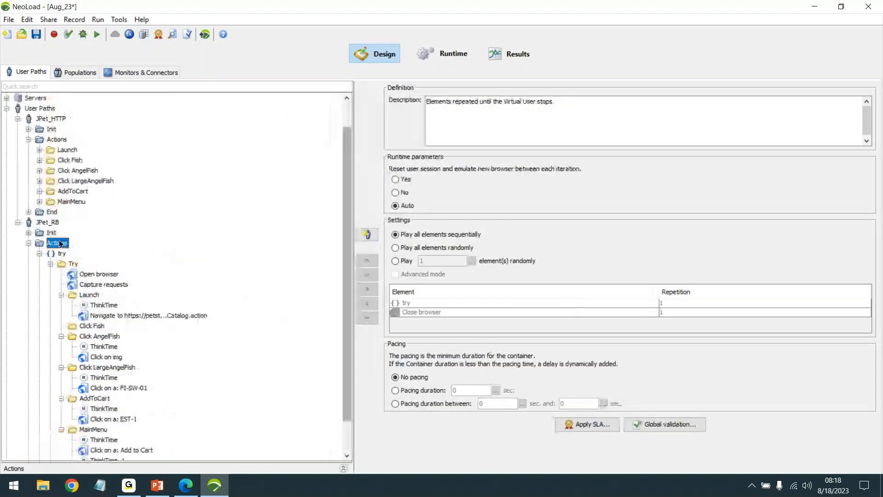
right_click(51, 139)
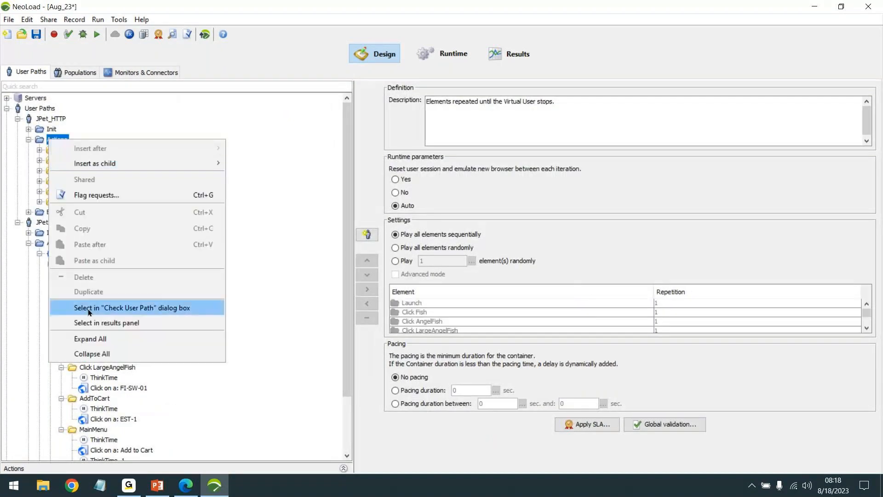
click(87, 339)
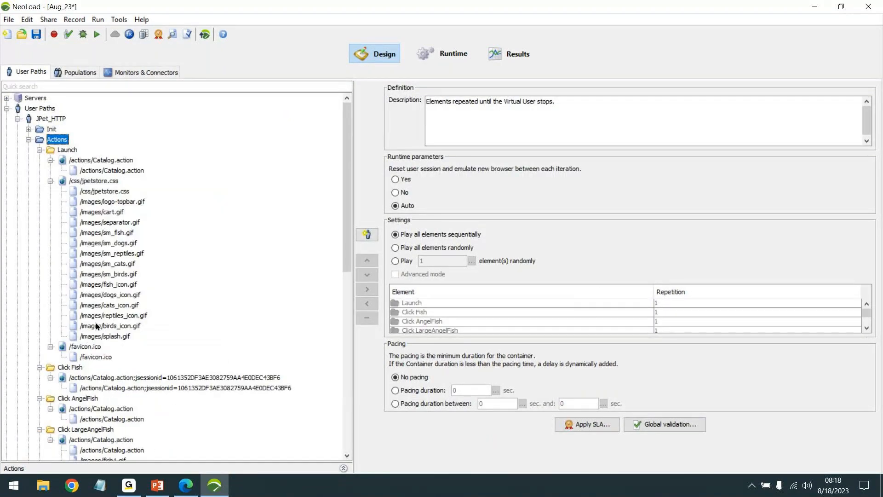
Compare the recorded transactions and requests in JPet_HTTP with the browser actions and think times in JPet_RB
scroll(217, 211, down, 15)
scroll(266, 220, up, 15)
scroll(260, 252, down, 15)
scroll(264, 244, down, 1)
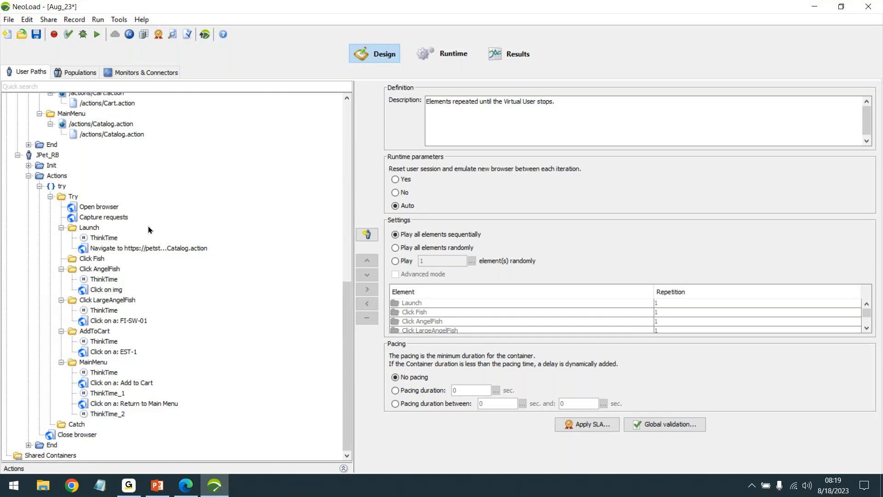
scroll(152, 226, up, 4)
scroll(158, 231, up, 3)
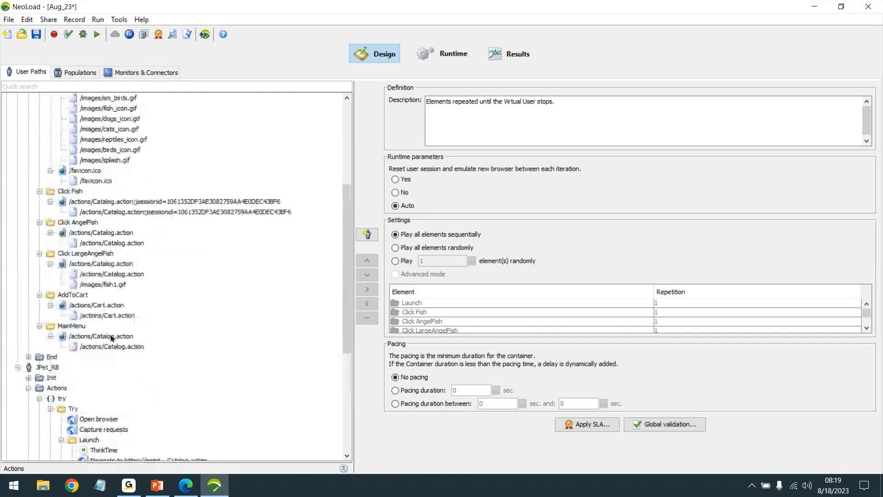
Examine JPet_HTTP's MainMenu container, its Catalog.action page and request, and the Launch container in JPet_RB
click(99, 344)
click(83, 326)
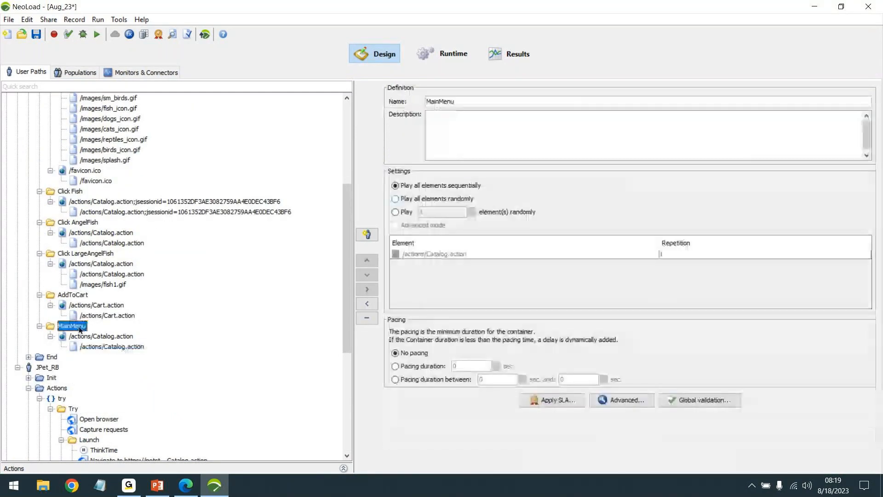
scroll(110, 335, down, 2)
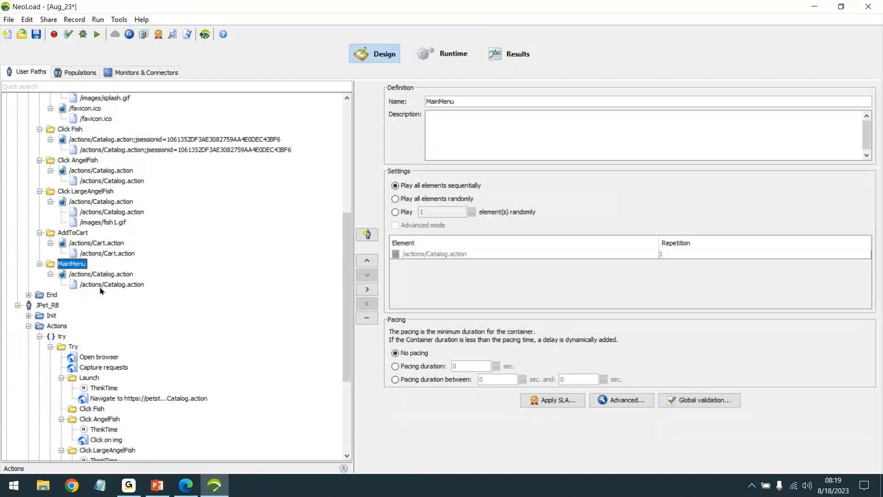
scroll(100, 299, down, 1)
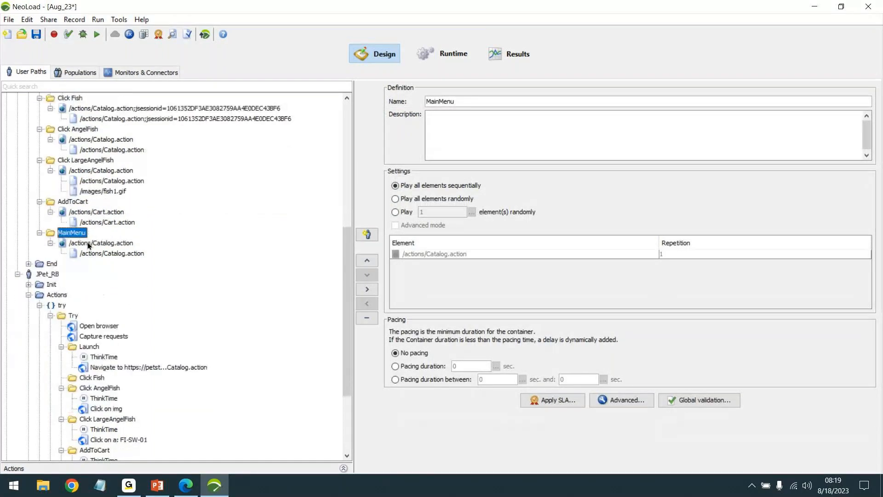
click(79, 348)
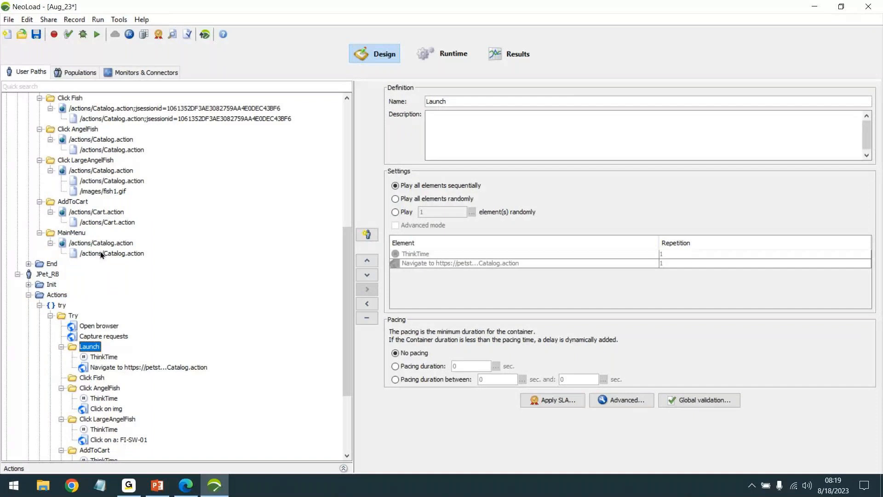
click(97, 253)
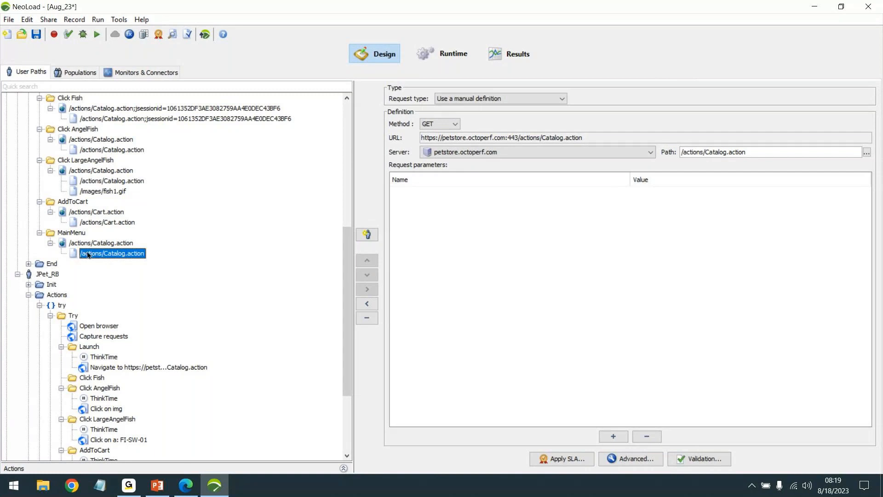
click(110, 243)
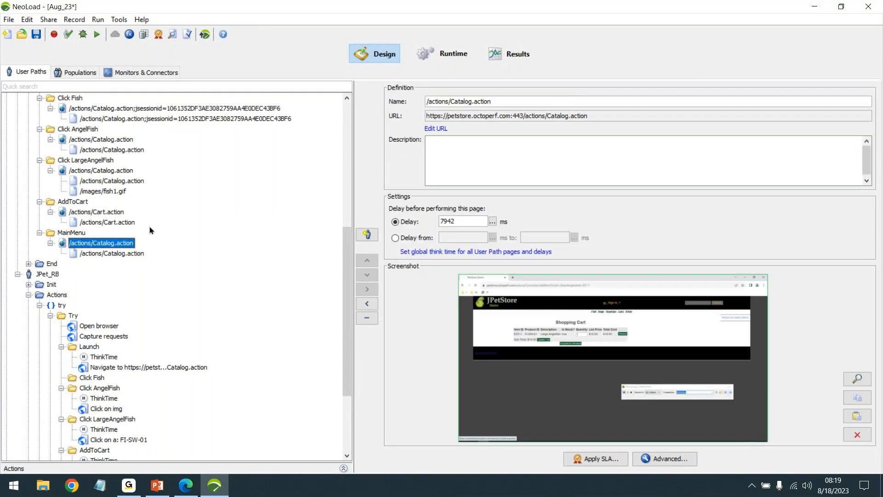
scroll(138, 265, down, 4)
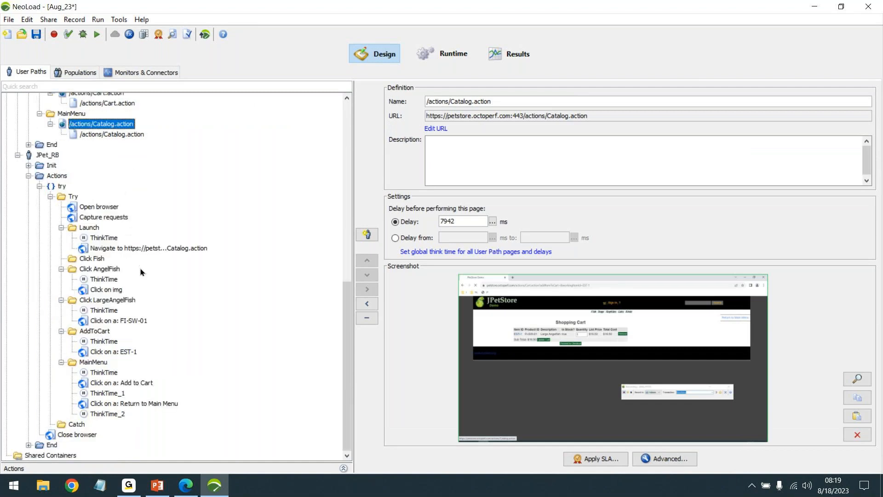
Inspect JPet_RB's Navigate action, the Click Fish container, and the selectors of the Click on img and FI-SW-01 actions
click(127, 250)
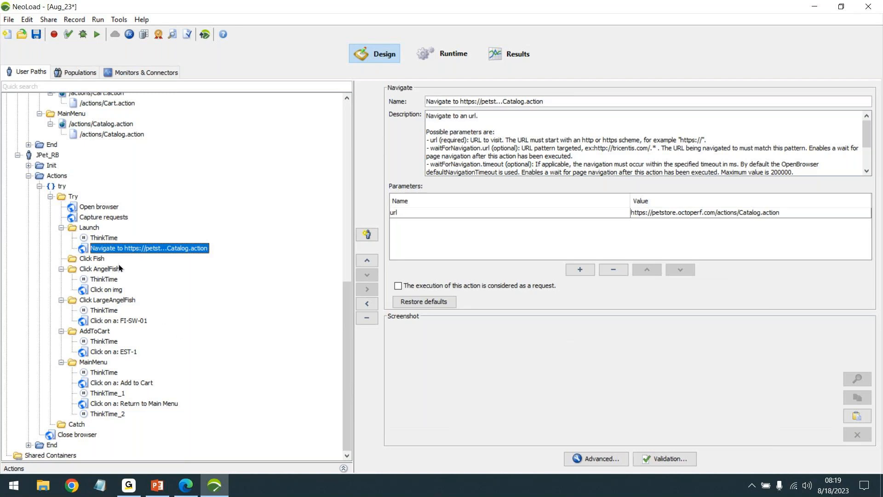
click(93, 260)
click(117, 249)
click(94, 259)
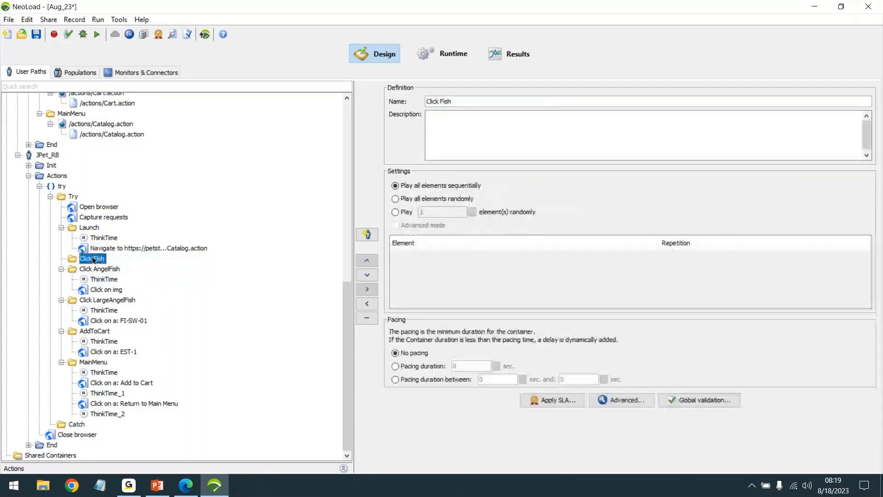
click(107, 290)
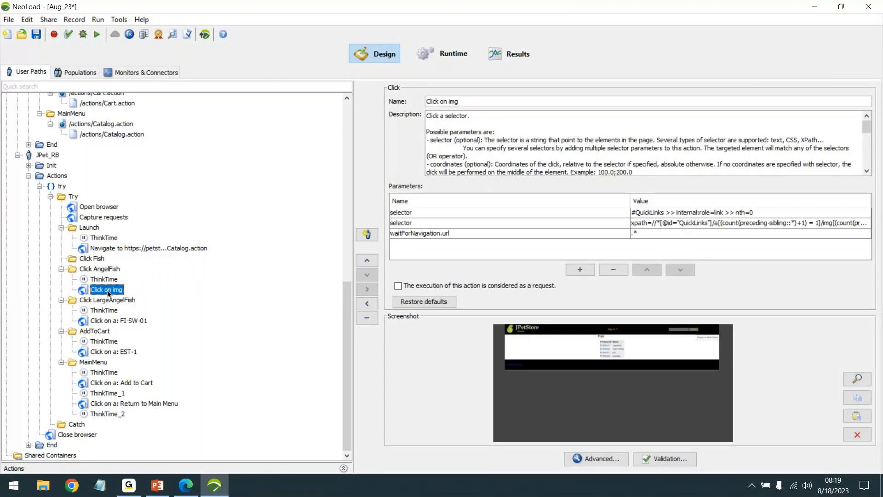
click(95, 323)
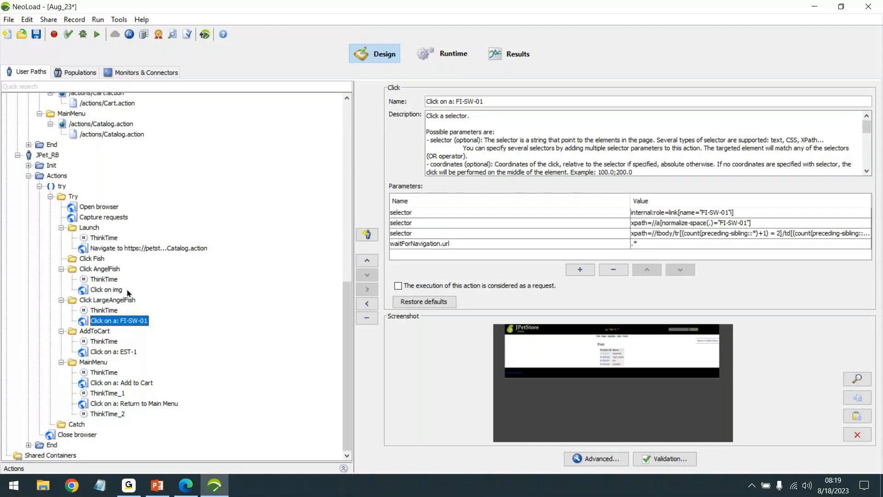
click(113, 290)
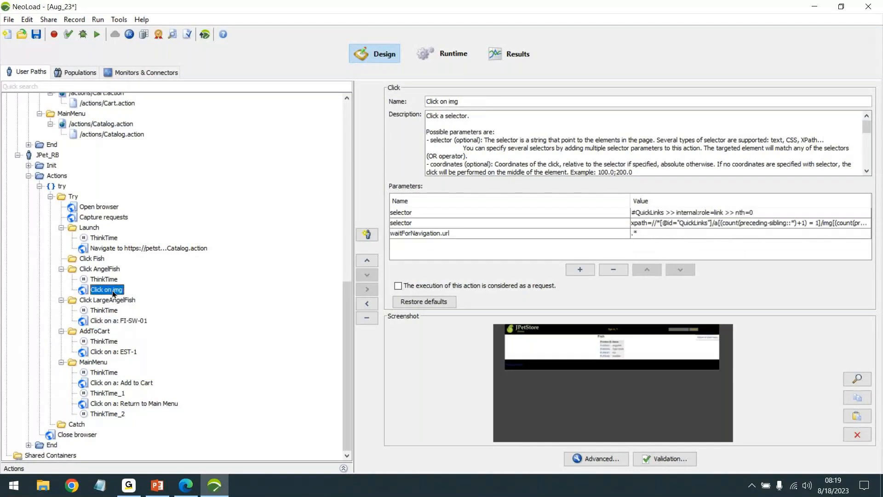
click(111, 322)
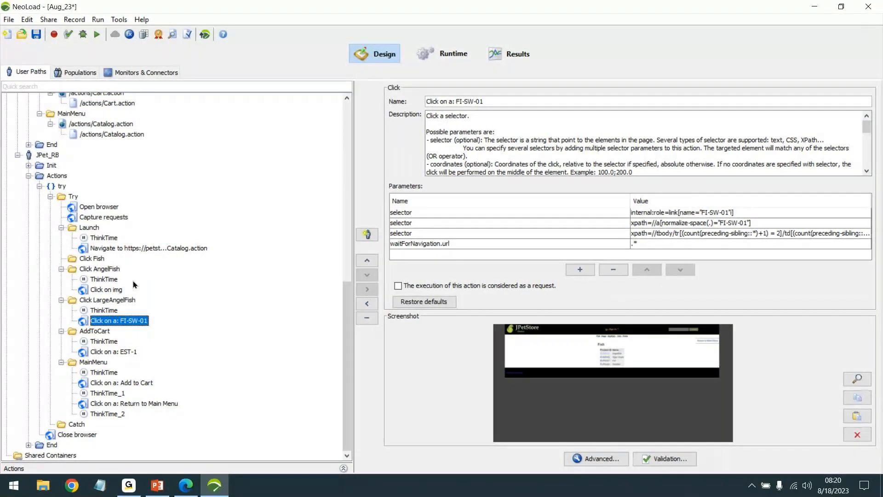
View the recorded response in the Navigate action's advanced settings, and check it for the click actions down to EST-1 in JPet_RB
click(119, 249)
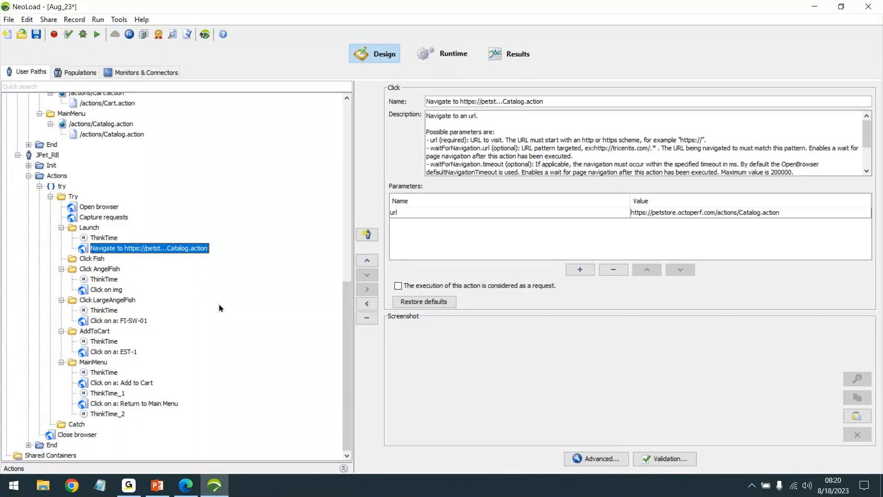
click(614, 461)
click(545, 287)
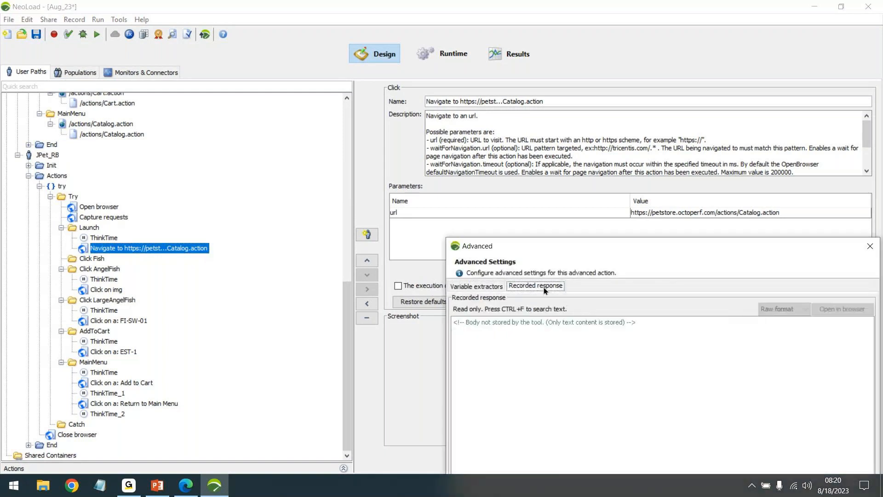
drag(565, 249, 451, 48)
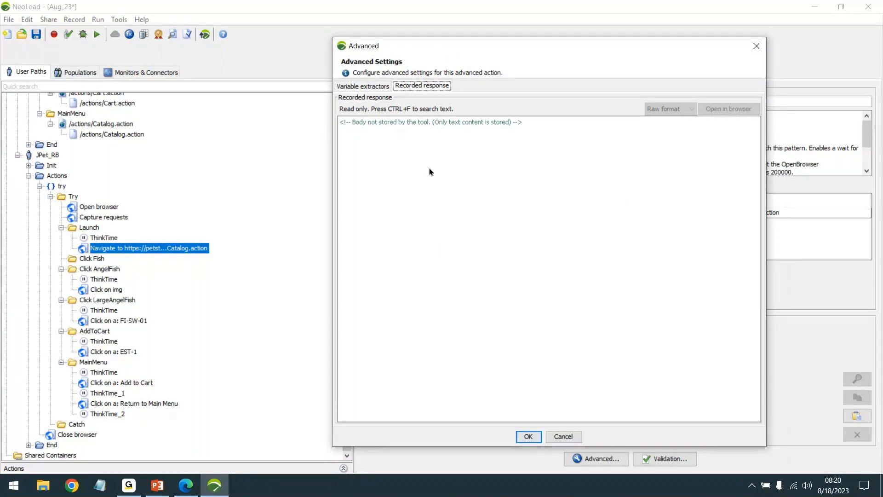
click(103, 292)
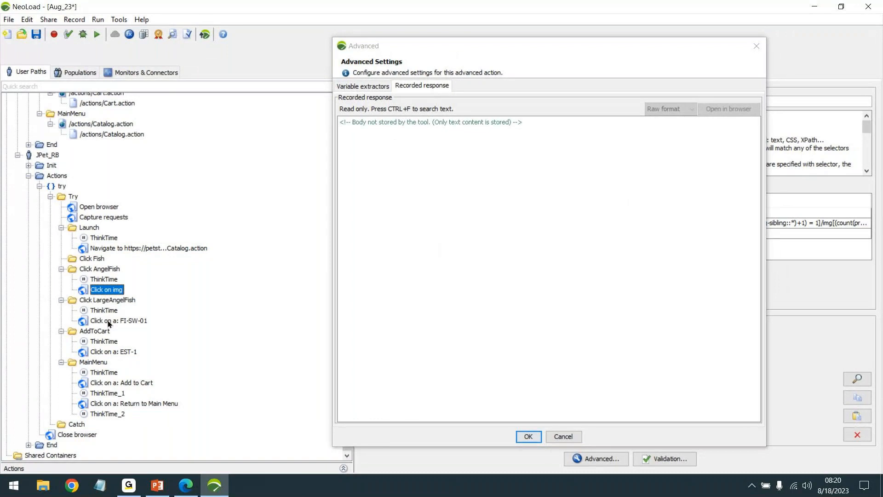
click(109, 322)
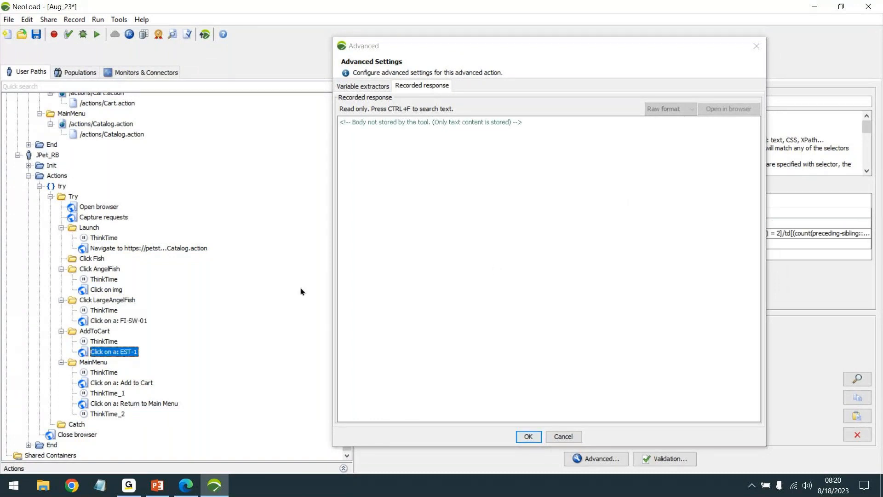
scroll(8, 312, up, 5)
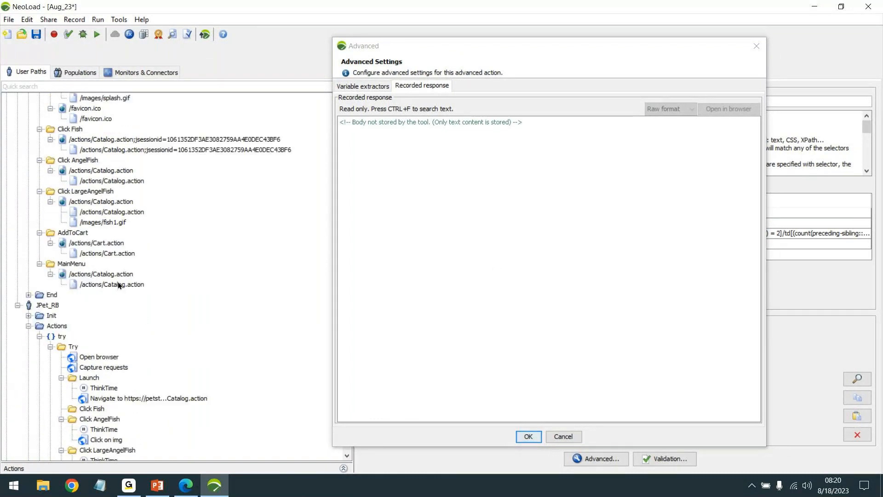
Review the recorded response and recorded request of the Catalog.action request under MainMenu in JPet_HTTP
click(100, 285)
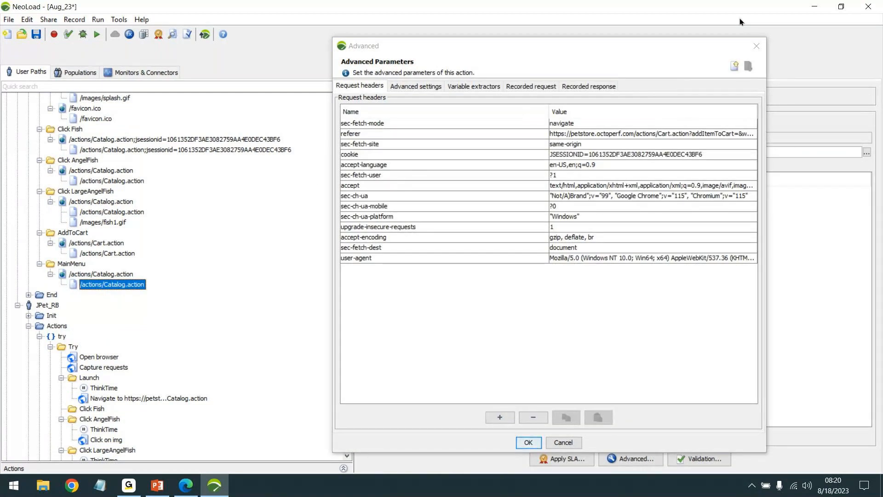
click(588, 86)
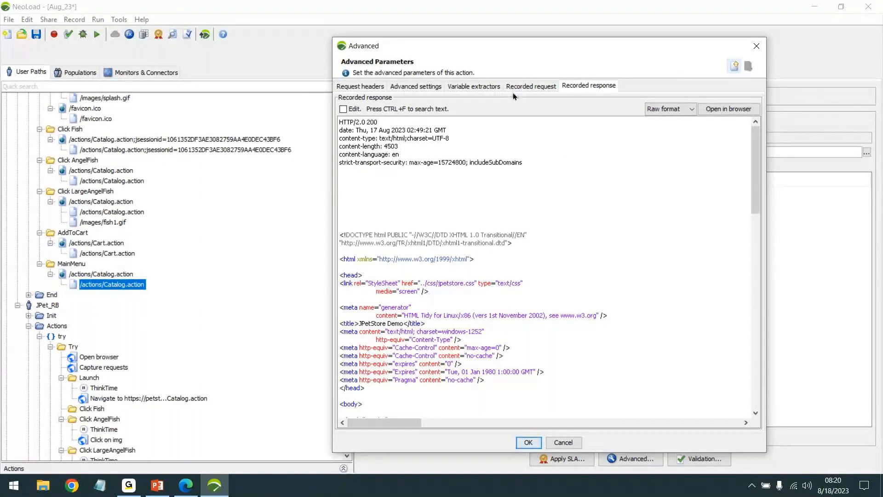
click(529, 86)
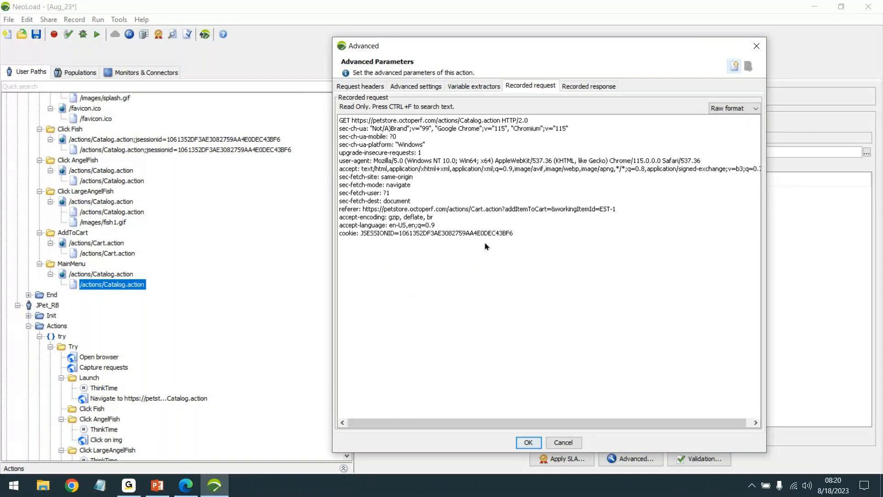
click(575, 87)
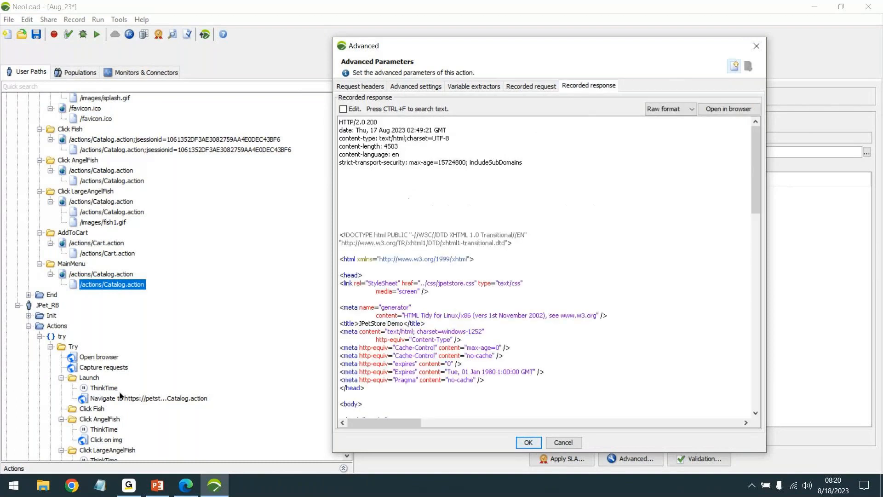
Check the recorded response of JPet_RB's Navigate action again and close the advanced settings without changes
click(118, 399)
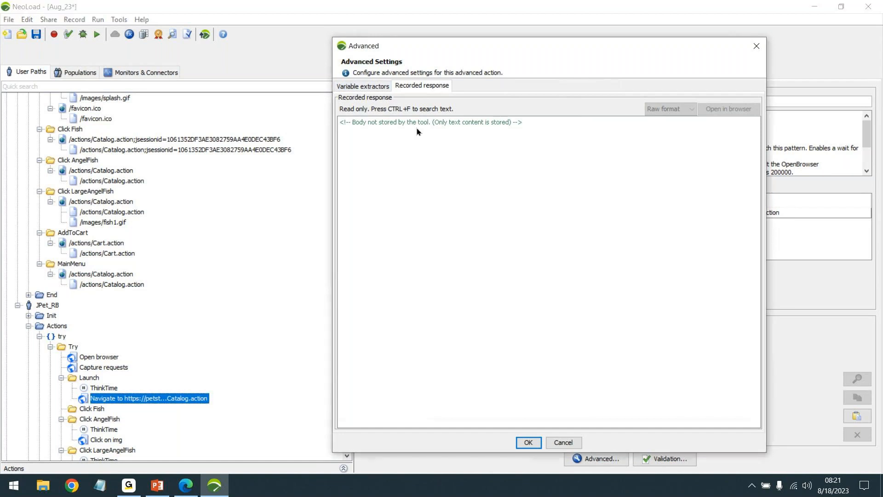
scroll(184, 357, down, 2)
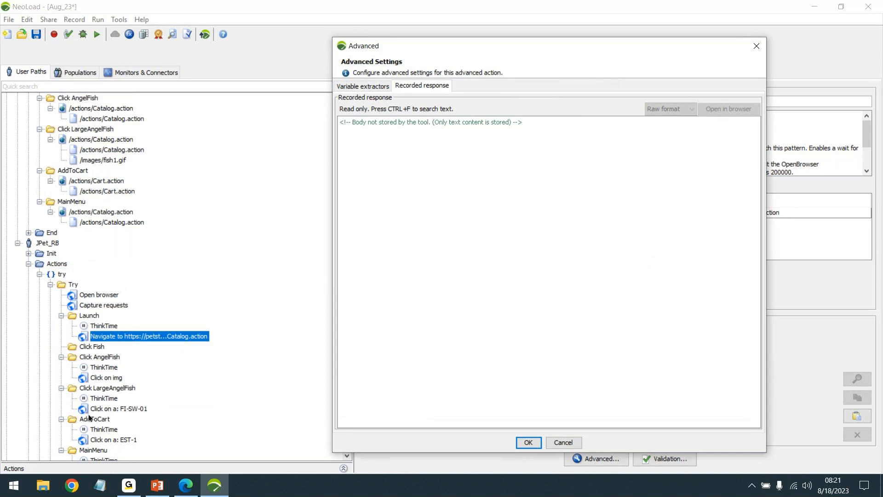
click(564, 443)
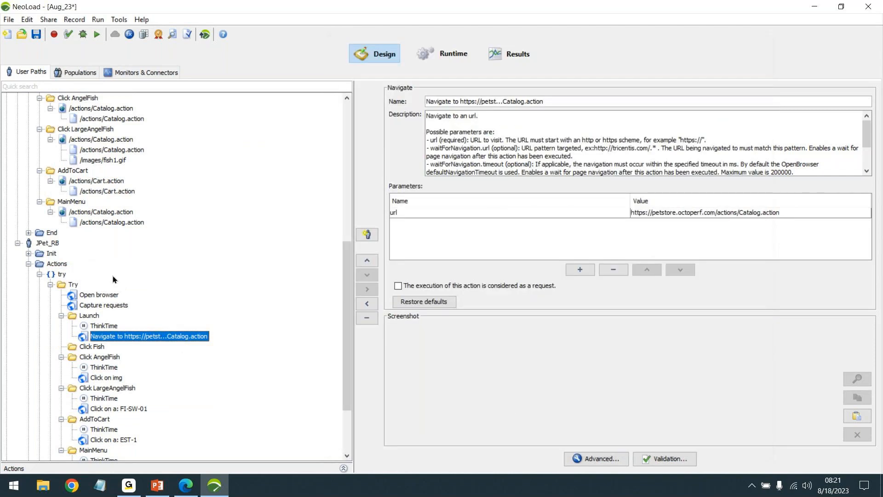
Open the user path check for JPet_RB and set its validation to handle cache as New user and play User Path think times
click(68, 34)
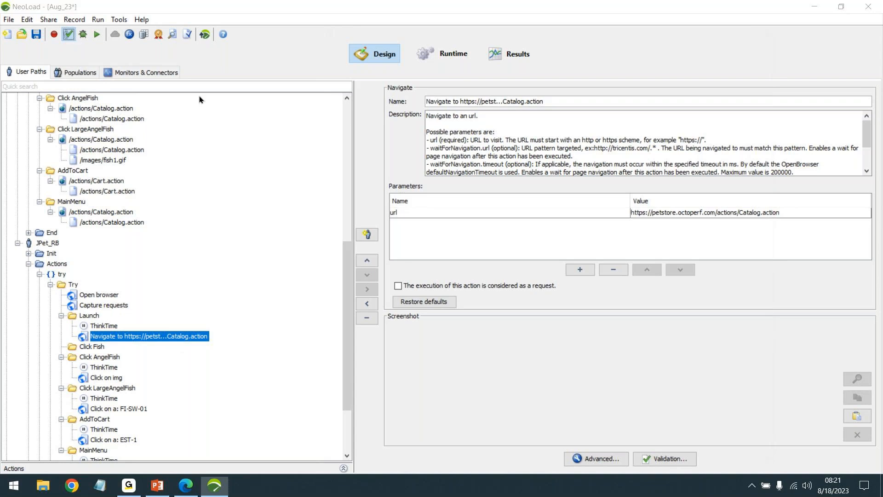
click(454, 73)
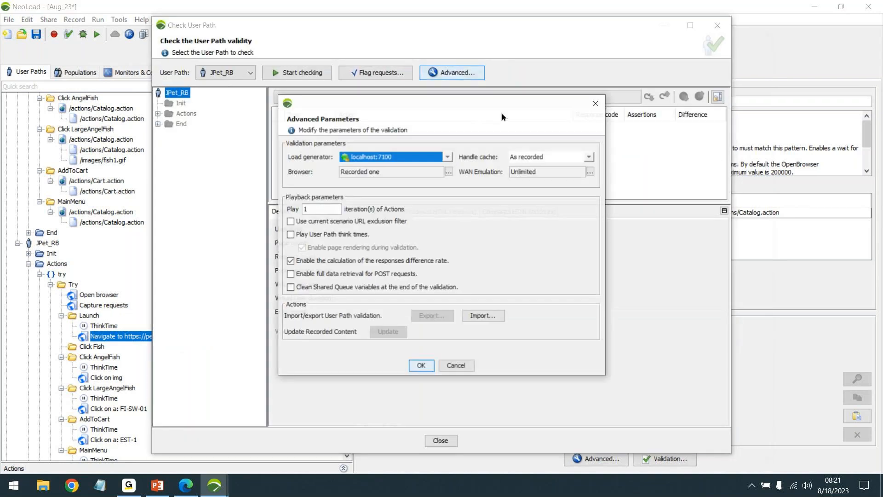
click(549, 156)
click(543, 177)
click(291, 234)
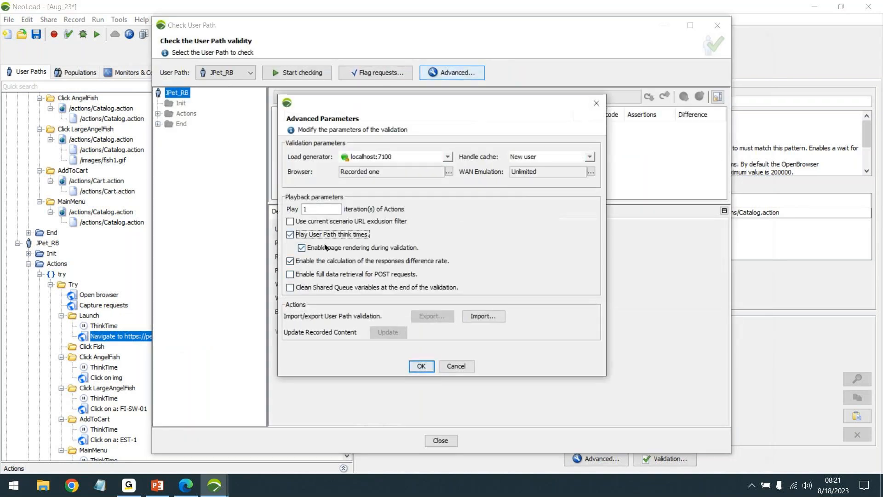
click(422, 365)
Run the validity check on JPet_RB through its browser replay, and close the check window once it finishes
click(310, 79)
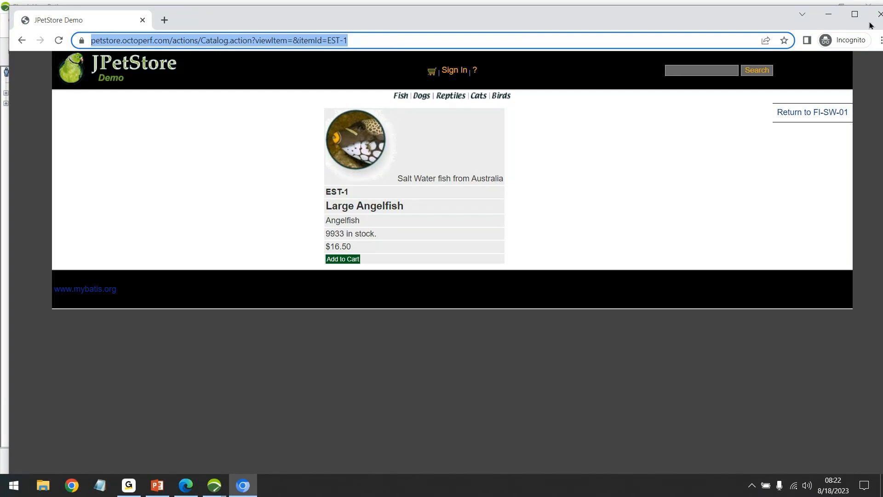
click(855, 14)
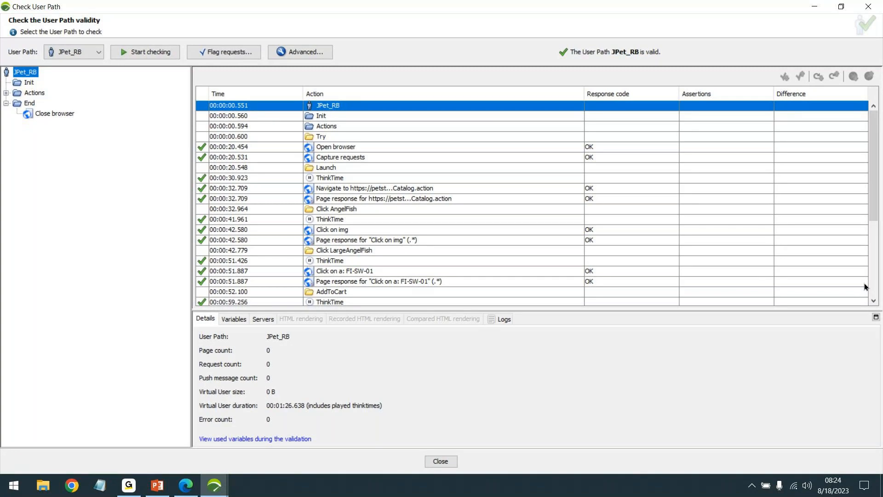
click(865, 10)
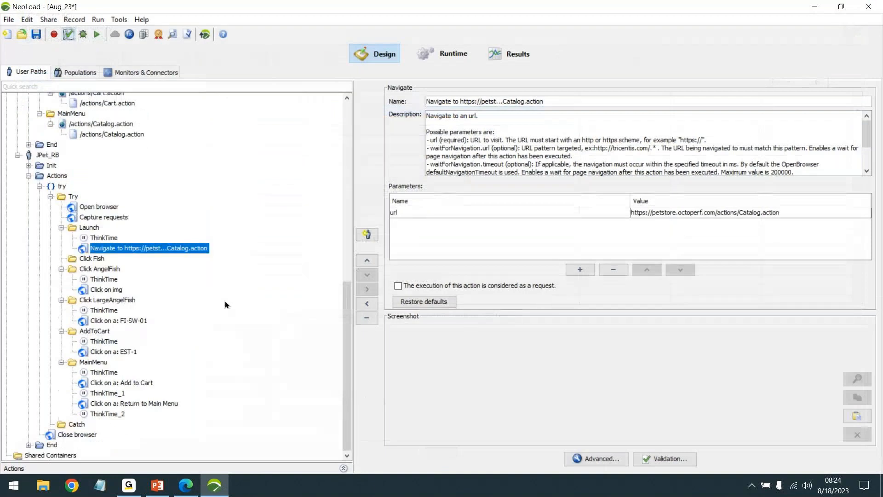
scroll(223, 305, up, 4)
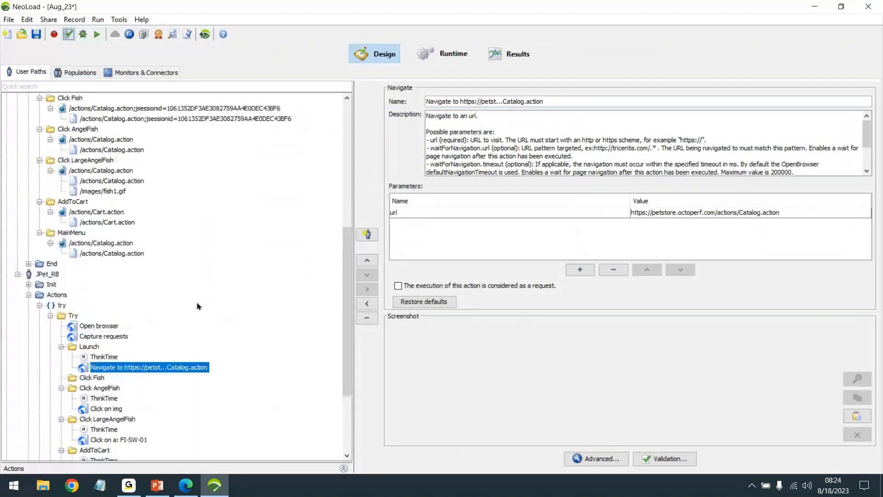
Switch to the PT presentation in PowerPoint and start the slide show from the Benefits slide, showing its first bullet
click(129, 486)
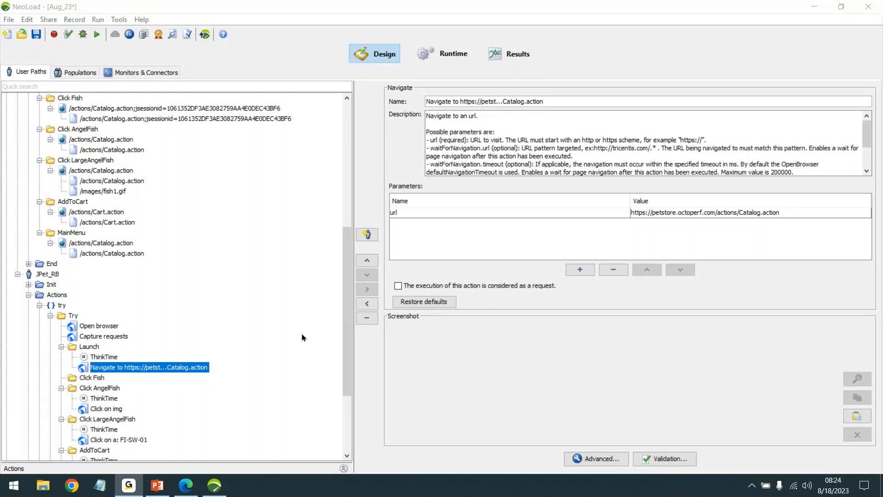
click(157, 485)
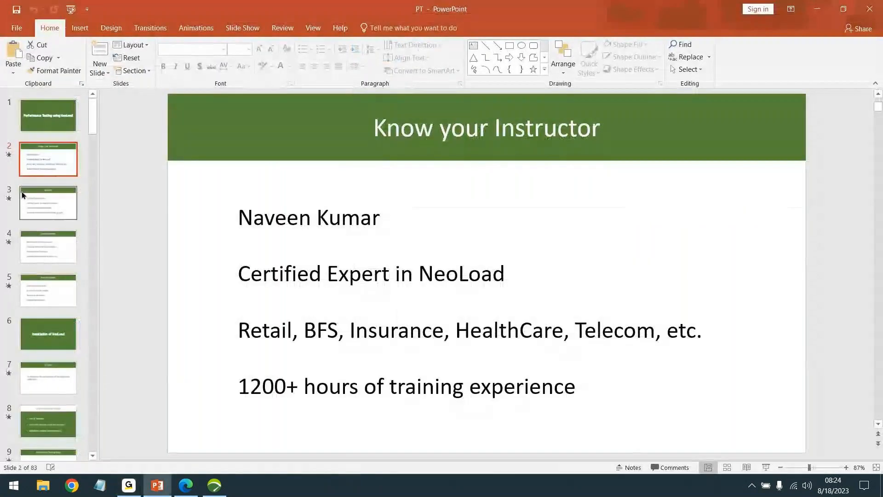
click(40, 203)
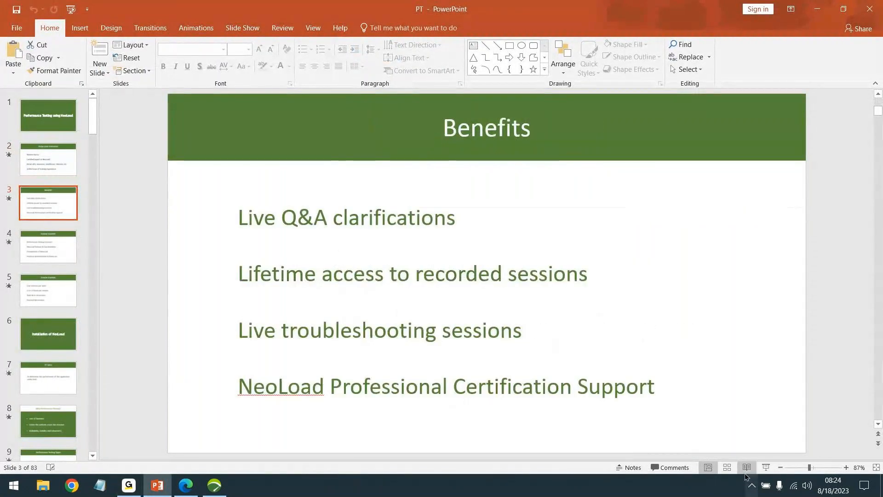
click(765, 467)
click(843, 262)
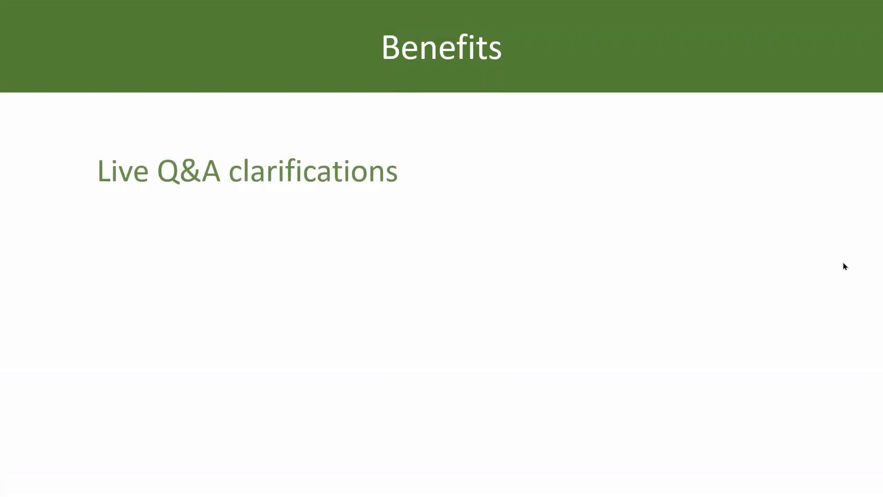